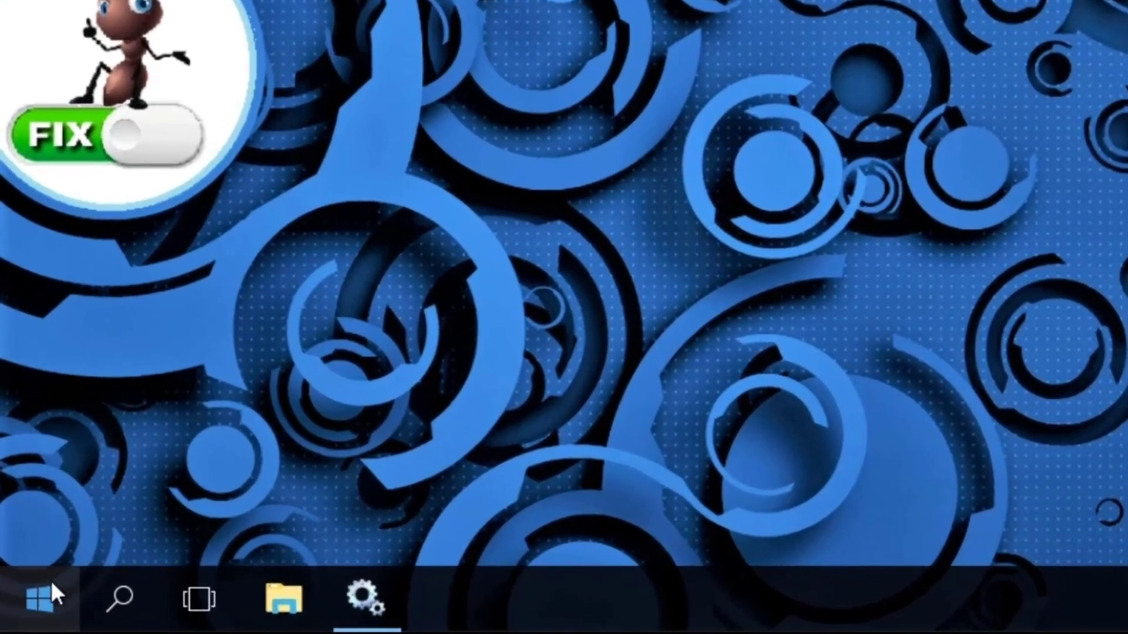
Open the Windows Start search to look for Device Manager.
{"action": "left_click", "coordinate": [44, 593]}
{"action": "type", "text": "de"}
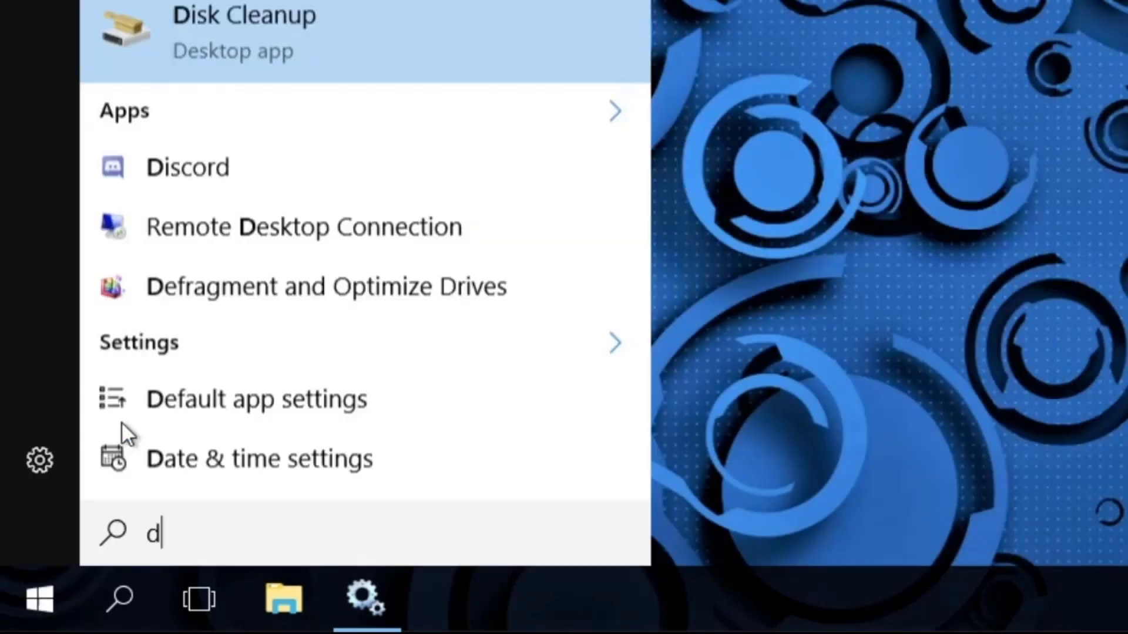
{"action": "type", "text": "vice manager"}
In maximized Device Manager, auto-search for a VMware SVGA 3D driver update; the best is already installed.
{"action": "left_click", "coordinate": [157, 189]}
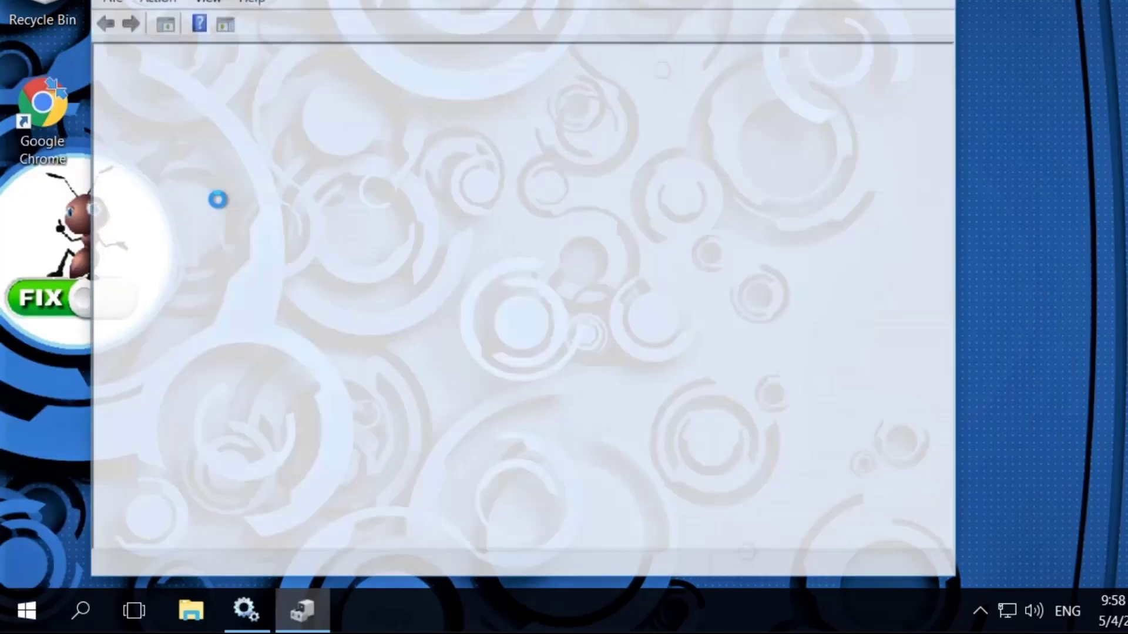
{"action": "double_click", "coordinate": [781, 13]}
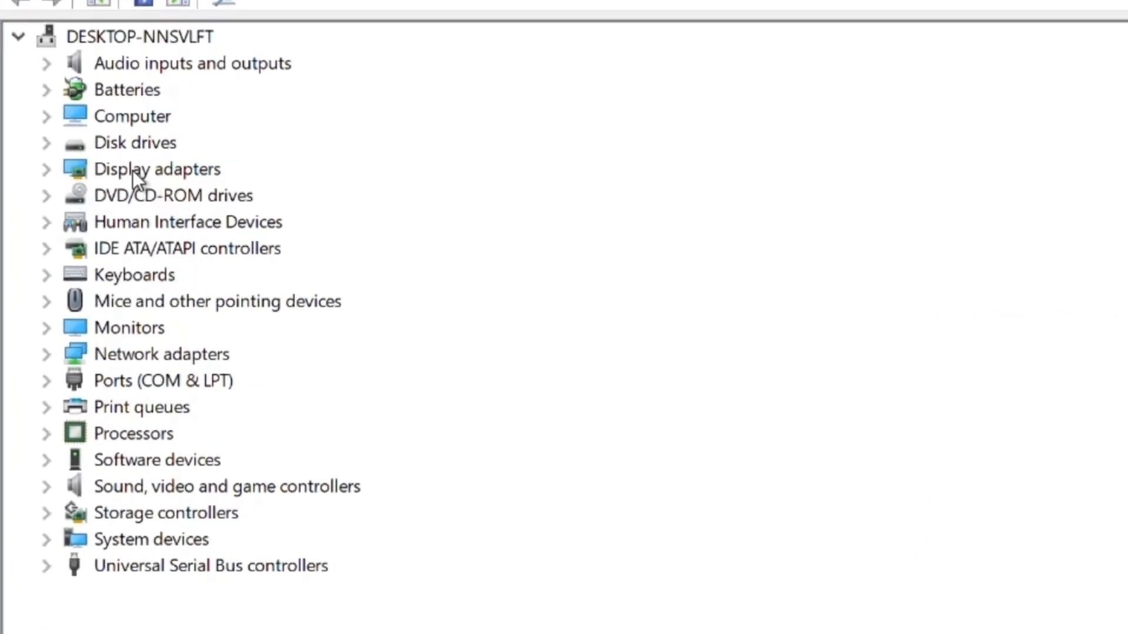
{"action": "left_click", "coordinate": [51, 168]}
{"action": "left_click", "coordinate": [150, 192]}
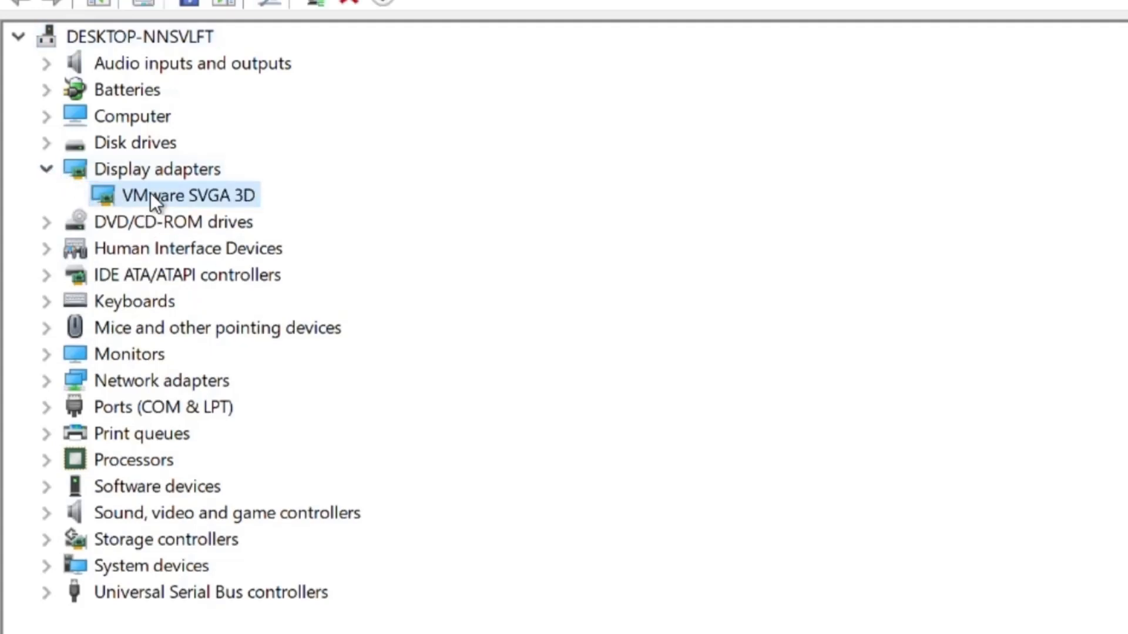
{"action": "right_click", "coordinate": [150, 193]}
{"action": "left_click", "coordinate": [207, 218]}
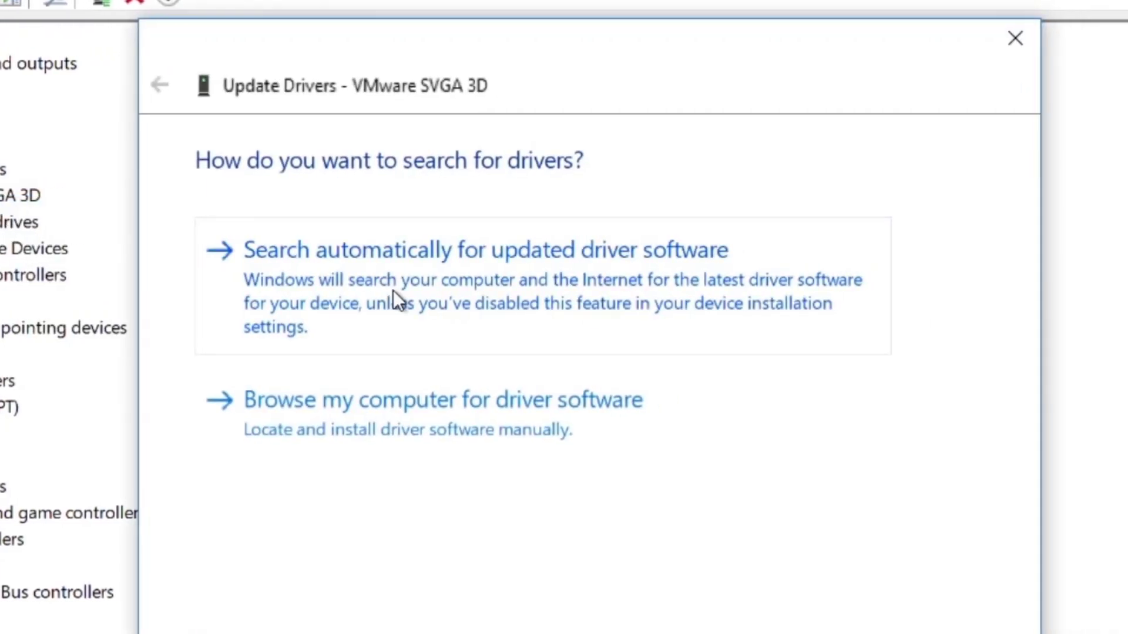
{"action": "left_click", "coordinate": [393, 290]}
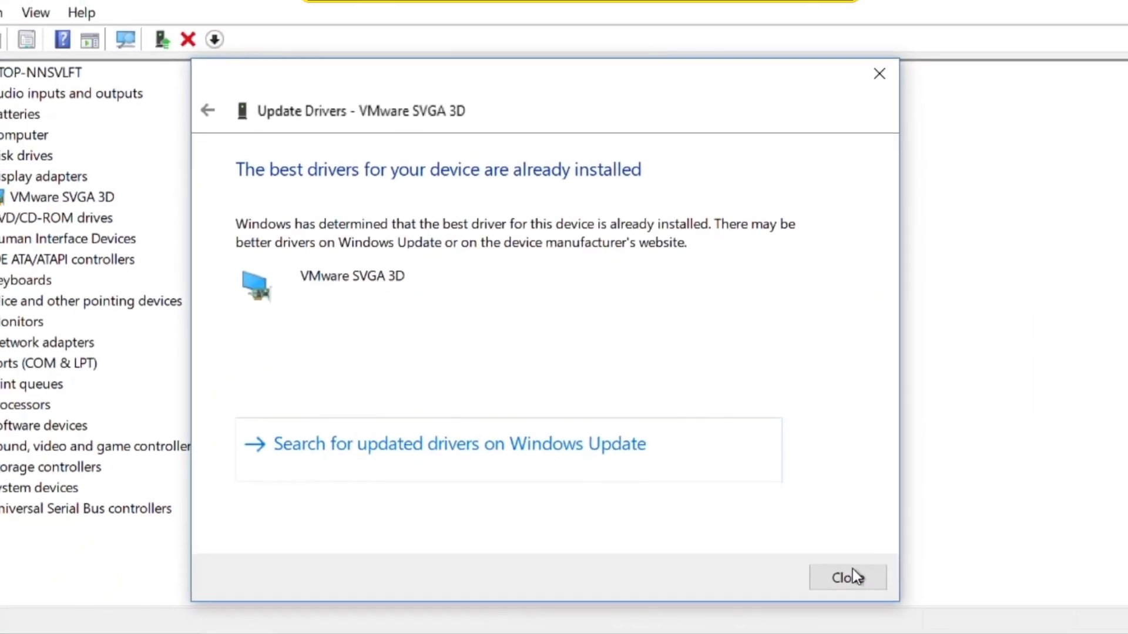
{"action": "left_click", "coordinate": [850, 579]}
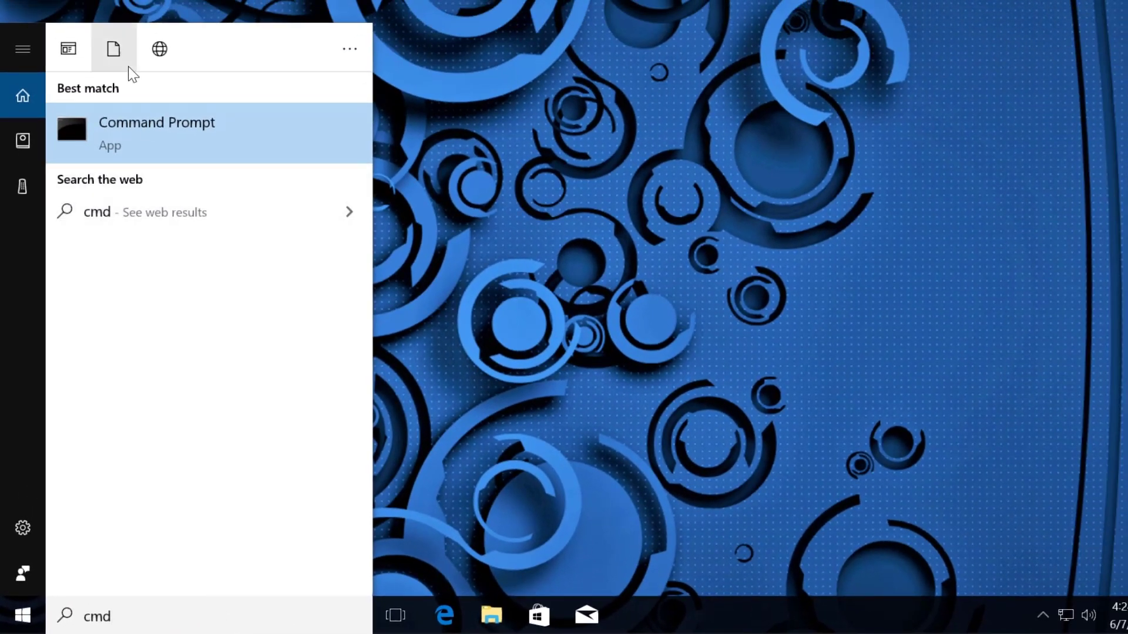
Launch Command Prompt as administrator, approve the UAC prompt, and move the window right.
{"action": "right_click", "coordinate": [136, 139]}
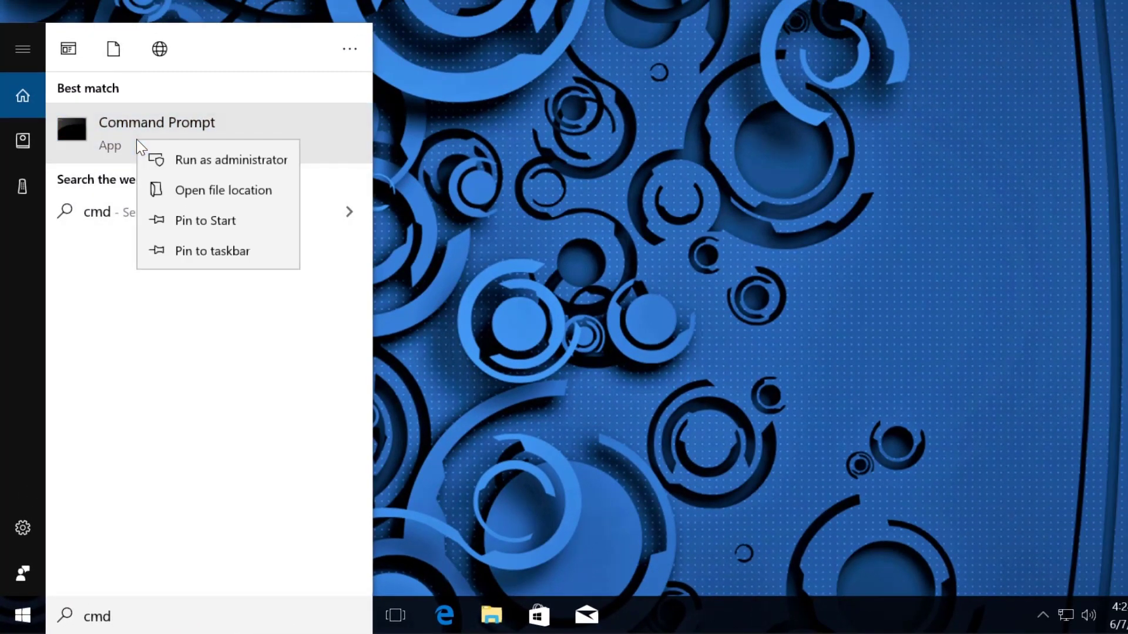
{"action": "left_click", "coordinate": [188, 161]}
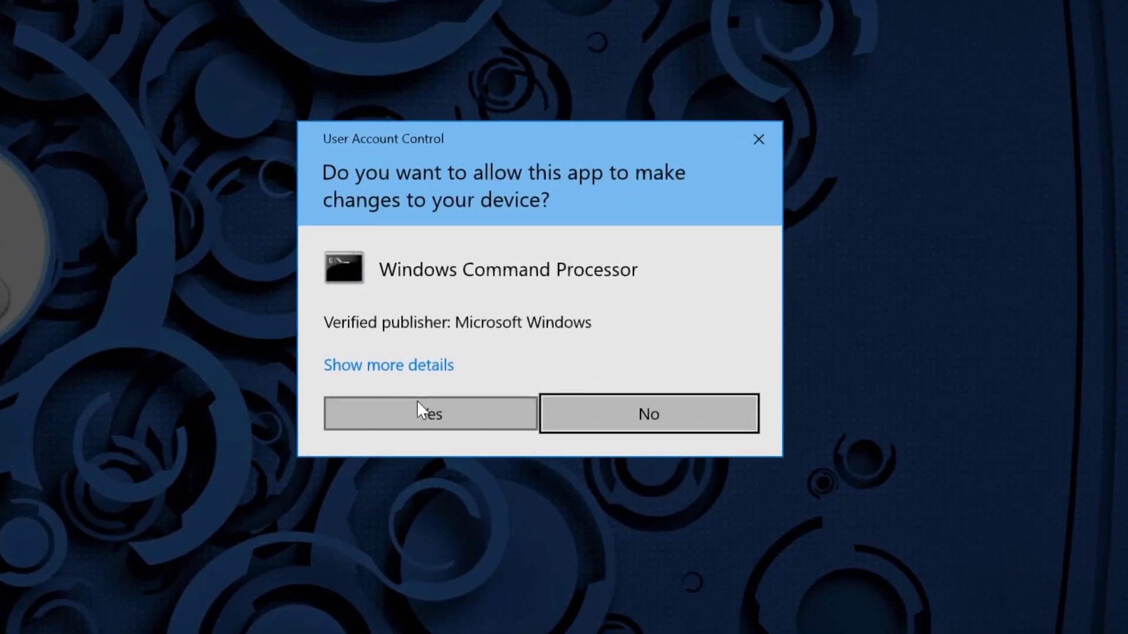
{"action": "left_click", "coordinate": [417, 400]}
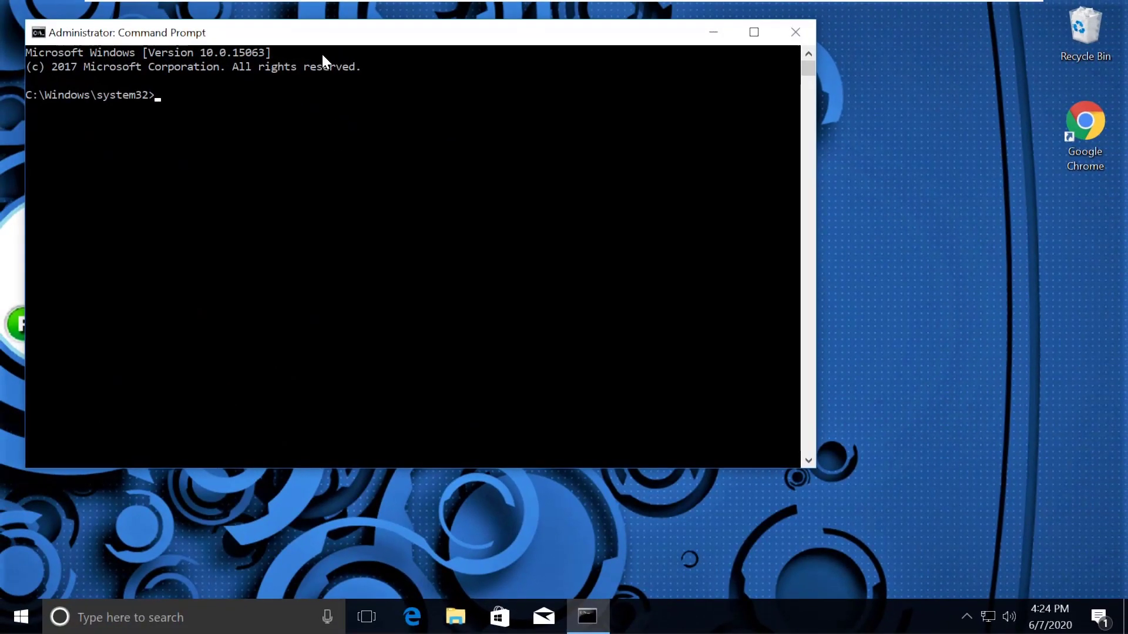
{"action": "mouse_move", "coordinate": [327, 35]}
{"action": "left_mouse_down"}
{"action": "mouse_move", "coordinate": [484, 38]}
{"action": "mouse_move", "coordinate": [470, 25]}
{"action": "left_mouse_up"}
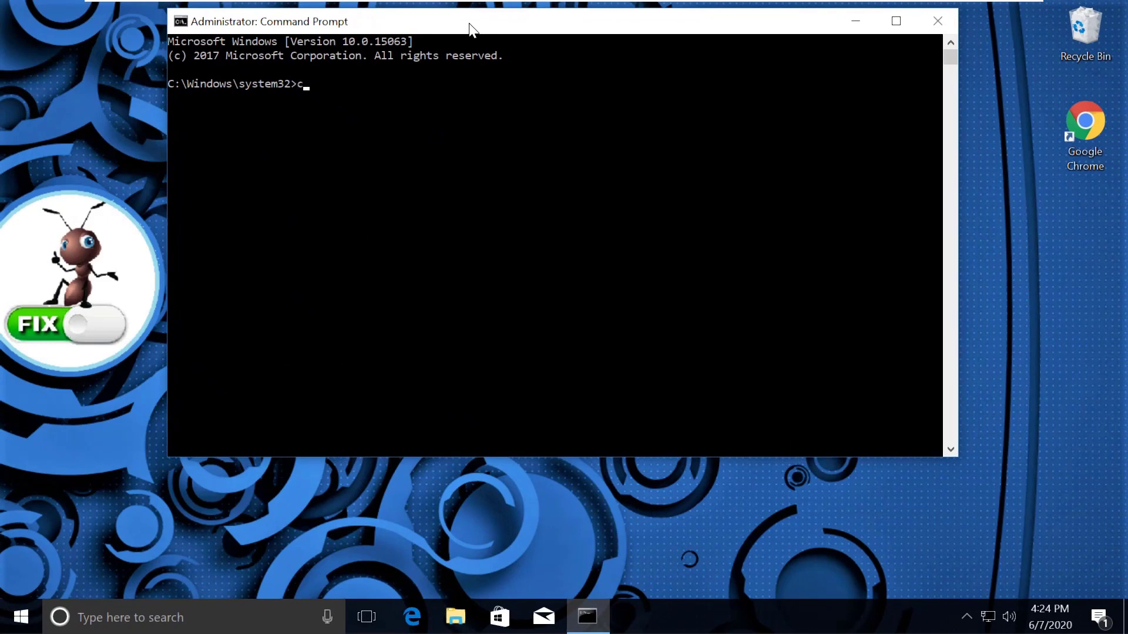
Clear the stray letter and run the prompt command at C:\Windows\system32>.
{"action": "key", "text": "BackSpace"}
{"action": "type", "text": "p"}
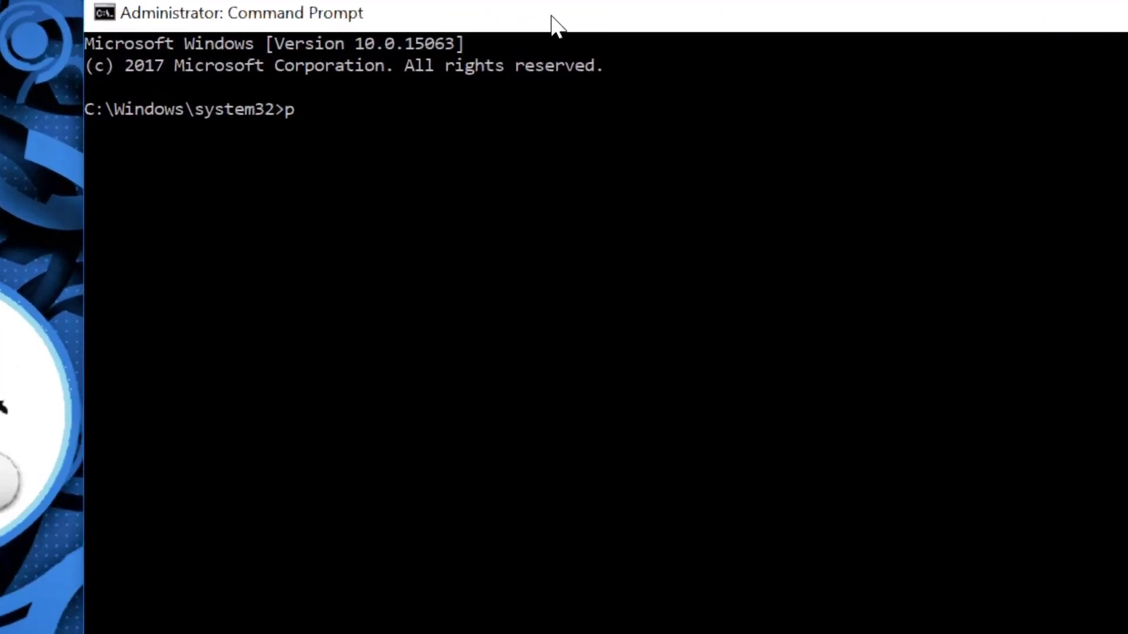
{"action": "type", "text": "rompt"}
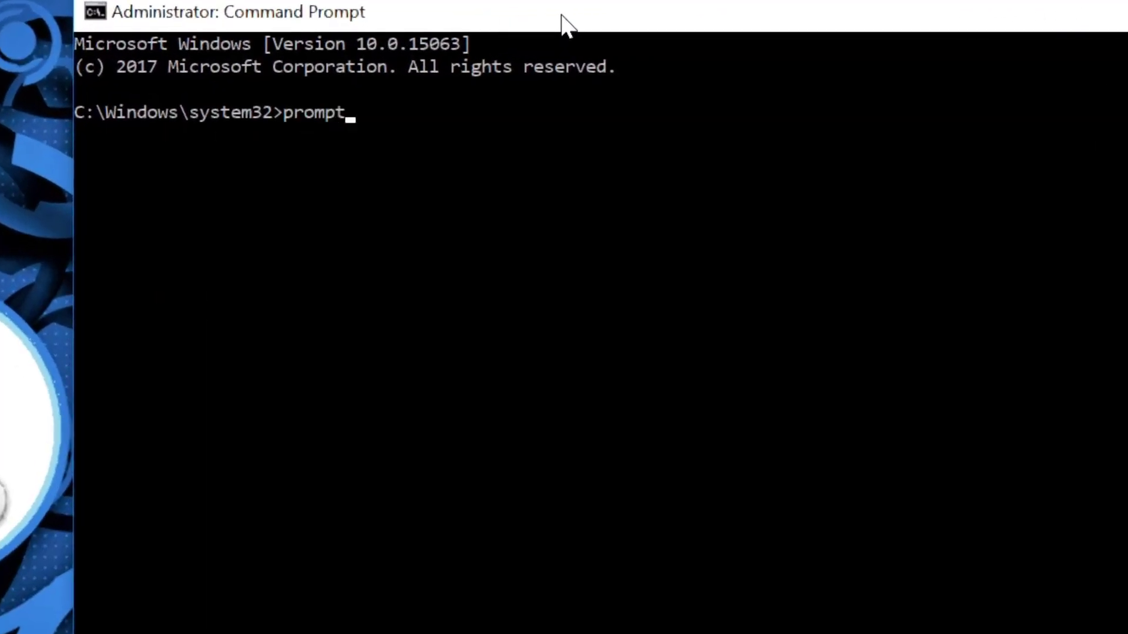
{"action": "key", "text": "Return"}
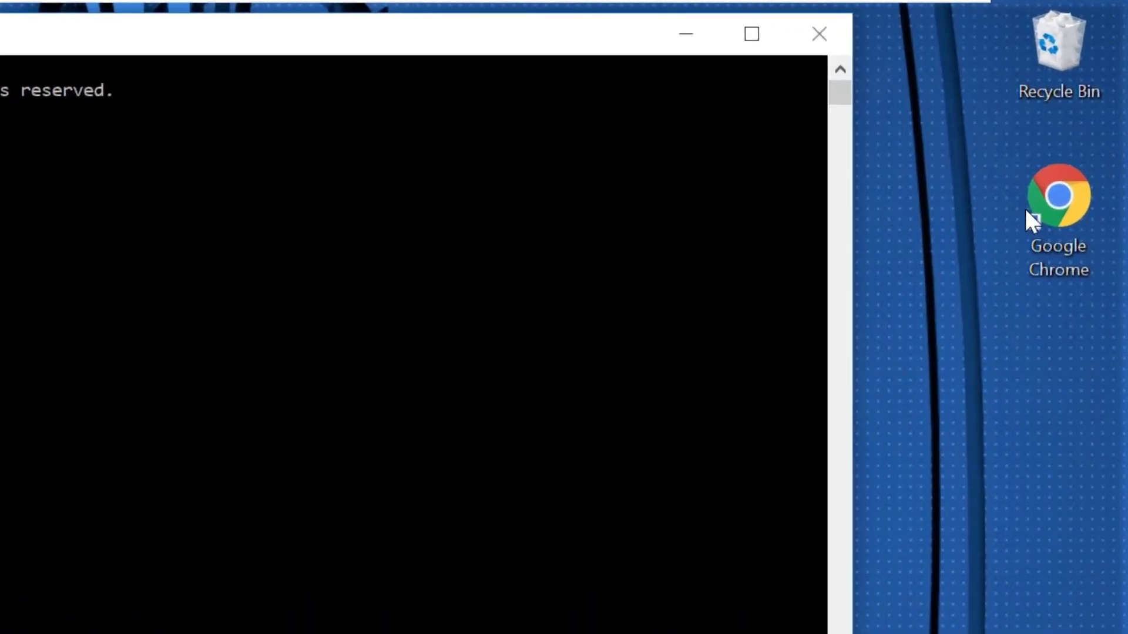
Open Google Chrome from its desktop shortcut and search for hows.tech.
{"action": "right_click", "coordinate": [1044, 209]}
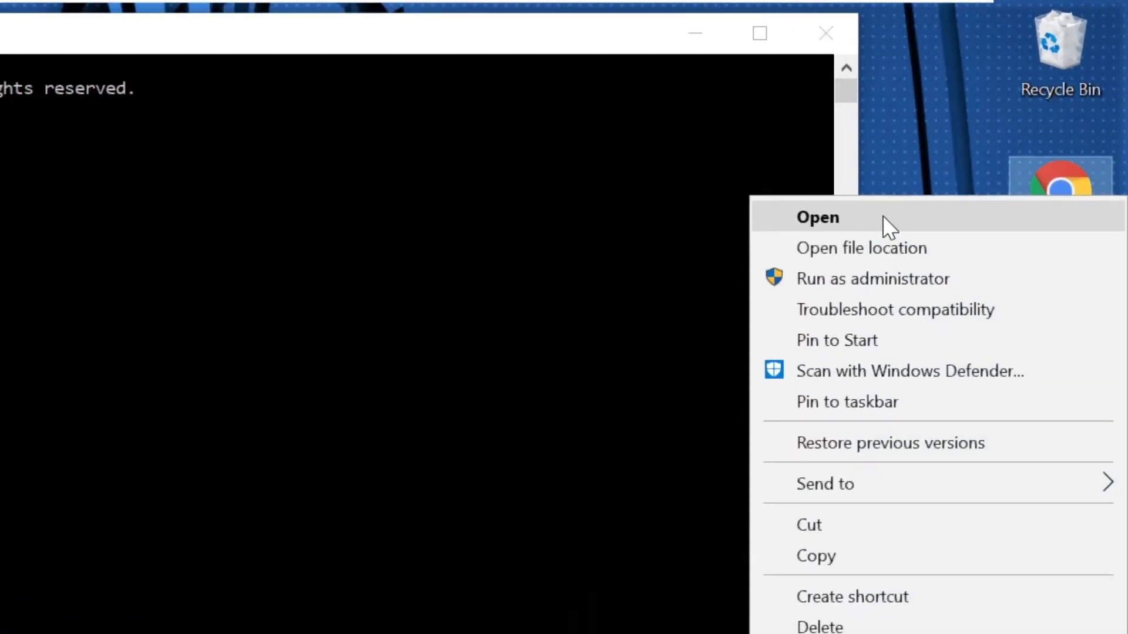
{"action": "left_click", "coordinate": [877, 222]}
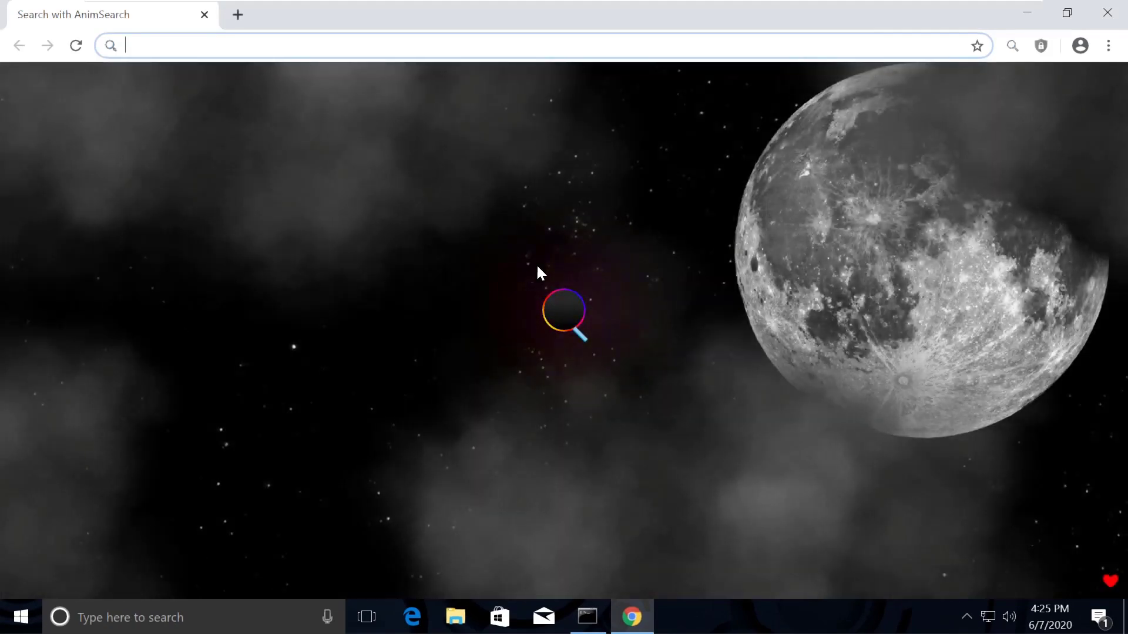
{"action": "left_click", "coordinate": [562, 309]}
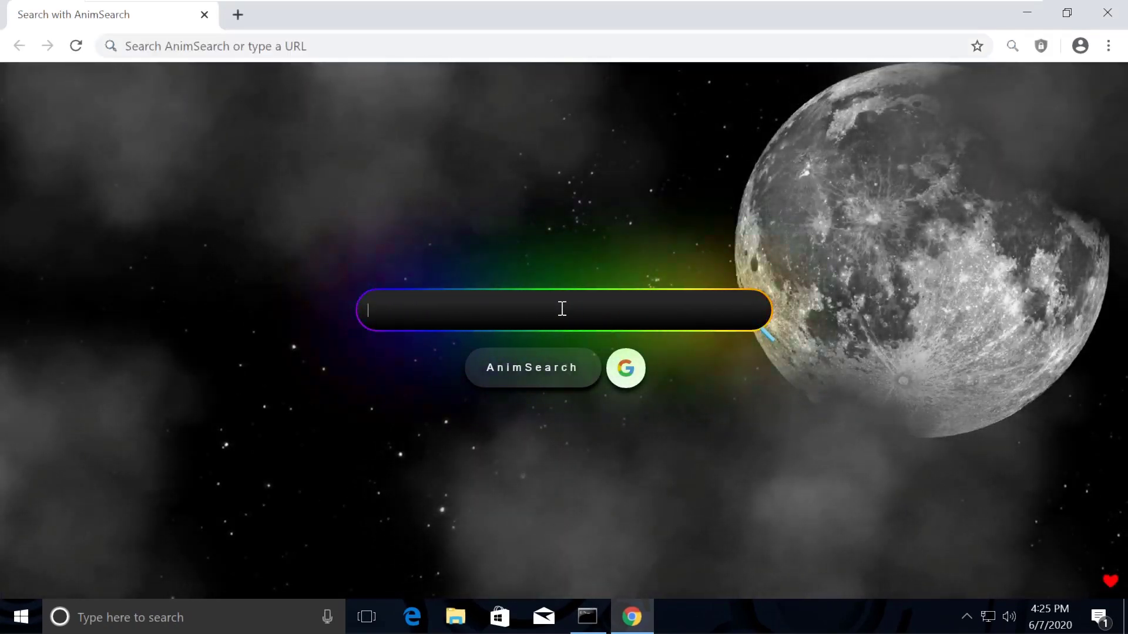
{"action": "type", "text": "ho"}
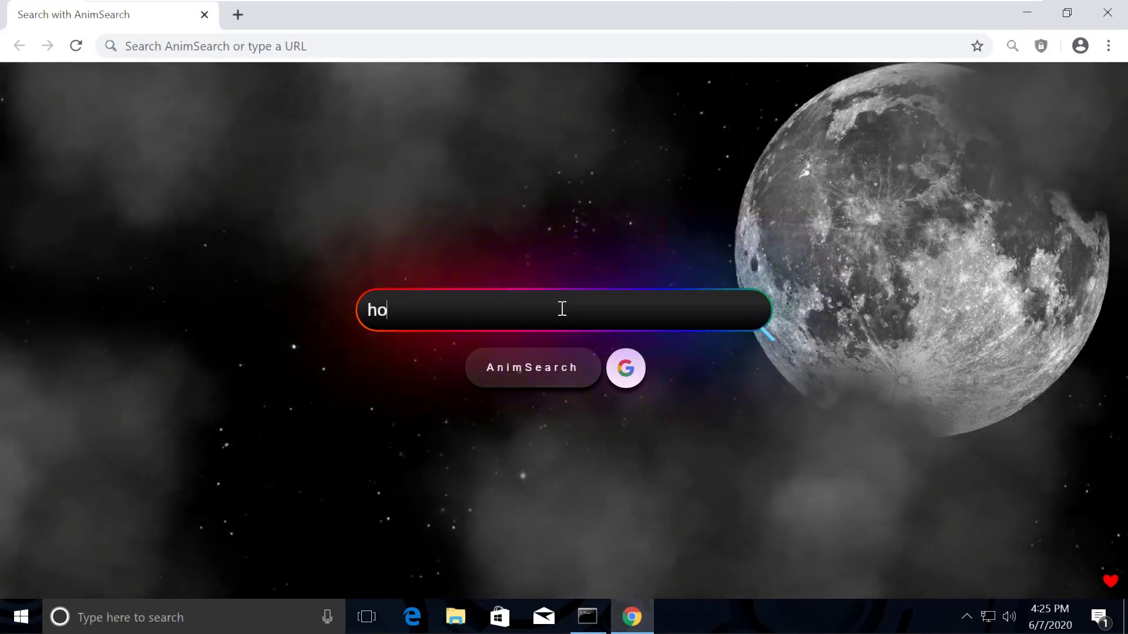
{"action": "type", "text": "ws."}
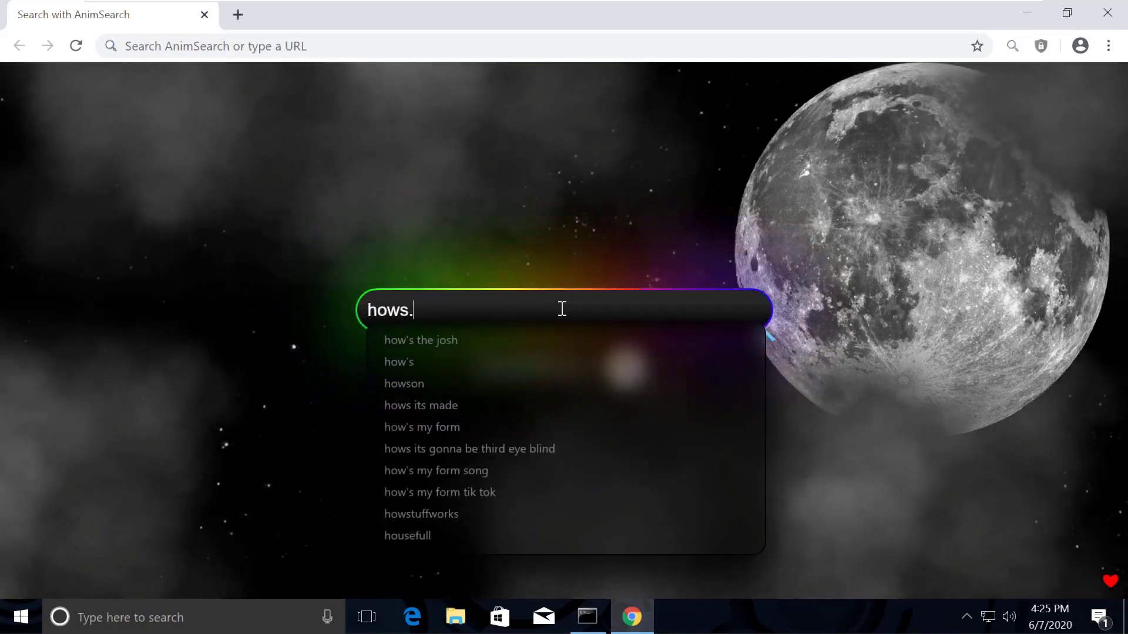
{"action": "type", "text": "tech"}
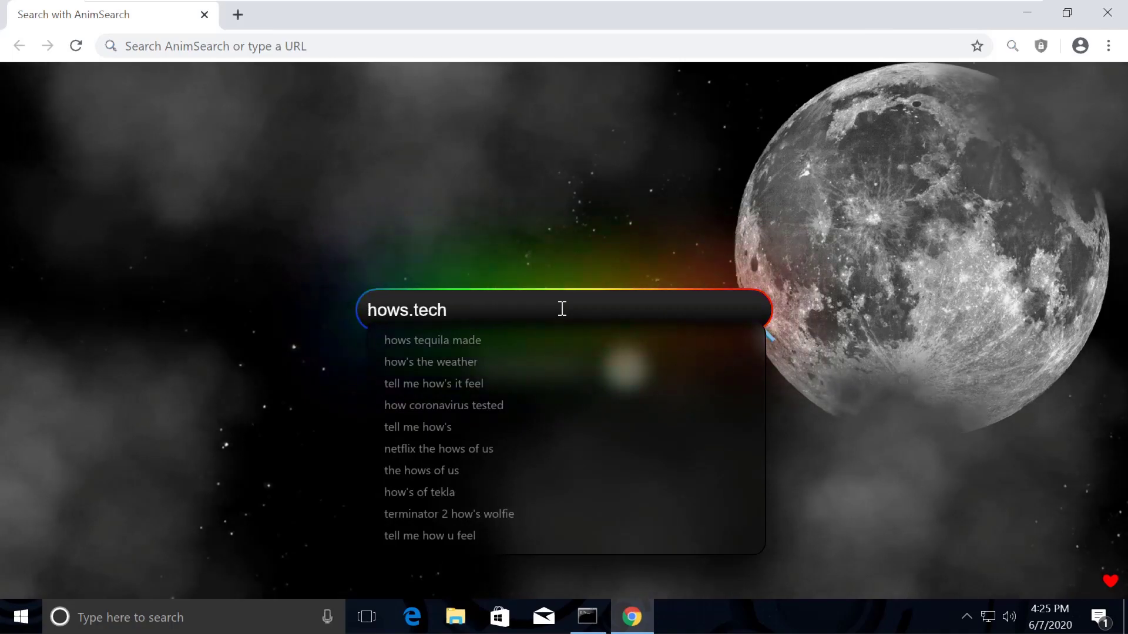
{"action": "key", "text": "Return"}
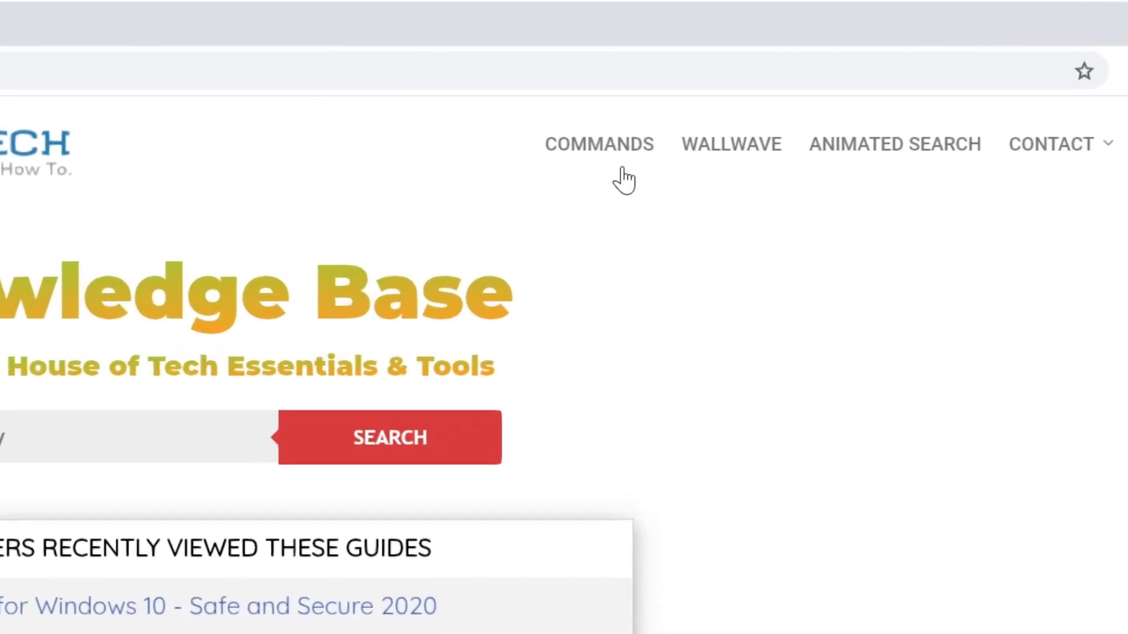
On the Hows.tech Windows commands page, copy Command 12, the ieframe.dll scanfile command.
{"action": "left_click", "coordinate": [608, 163]}
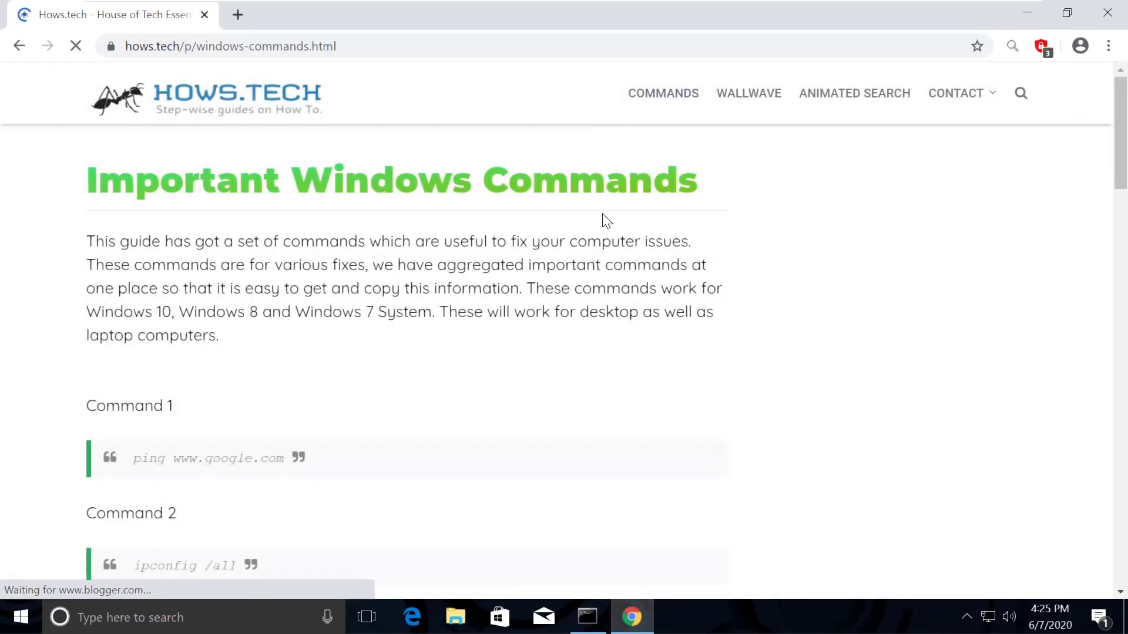
{"action": "scroll", "coordinate": [580, 231], "scroll_direction": "down", "scroll_amount": 3}
{"action": "scroll", "coordinate": [516, 264], "scroll_direction": "down", "scroll_amount": 3}
{"action": "scroll", "coordinate": [500, 274], "scroll_direction": "down", "scroll_amount": 7}
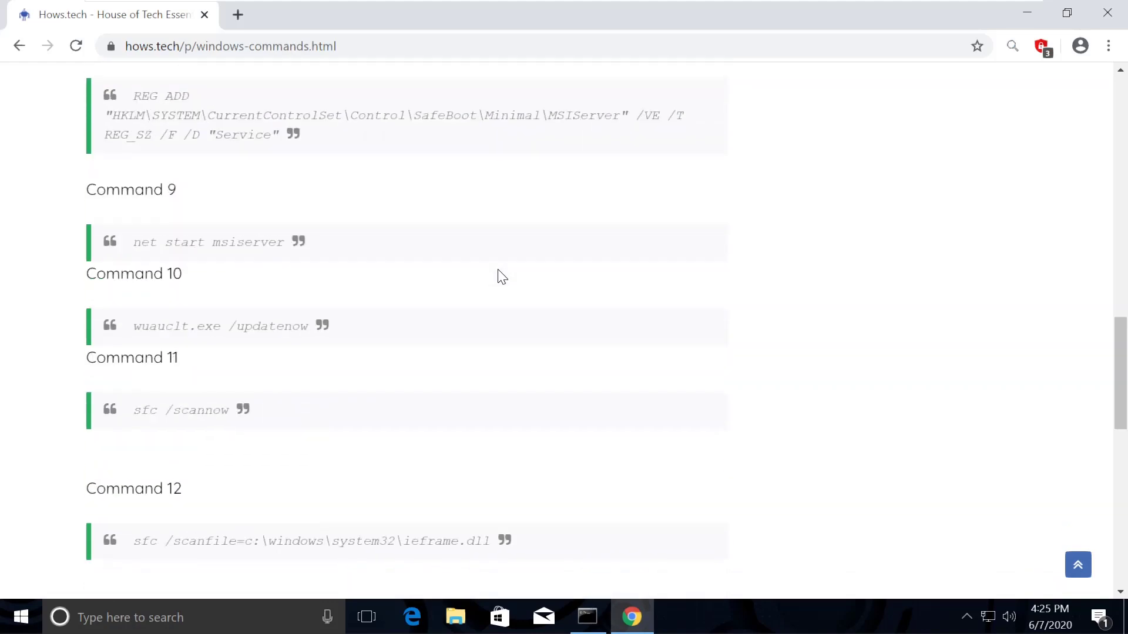
{"action": "scroll", "coordinate": [499, 274], "scroll_direction": "down", "scroll_amount": 2}
{"action": "scroll", "coordinate": [498, 277], "scroll_direction": "down", "scroll_amount": 2}
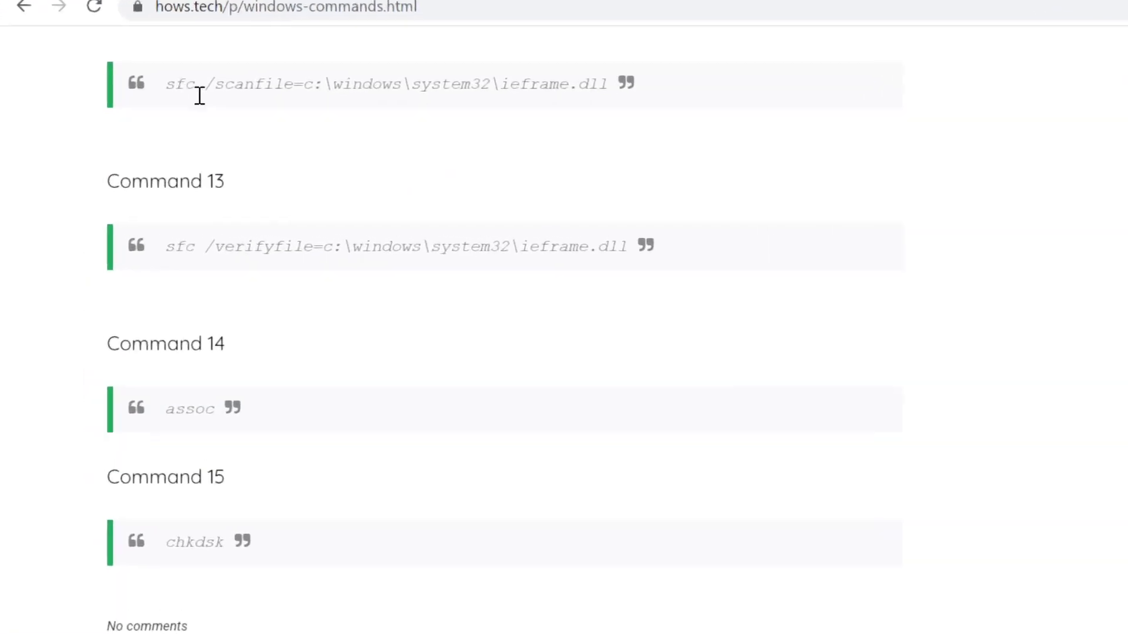
{"action": "scroll", "coordinate": [269, 277], "scroll_direction": "up", "scroll_amount": 2}
{"action": "triple_click", "coordinate": [291, 344]}
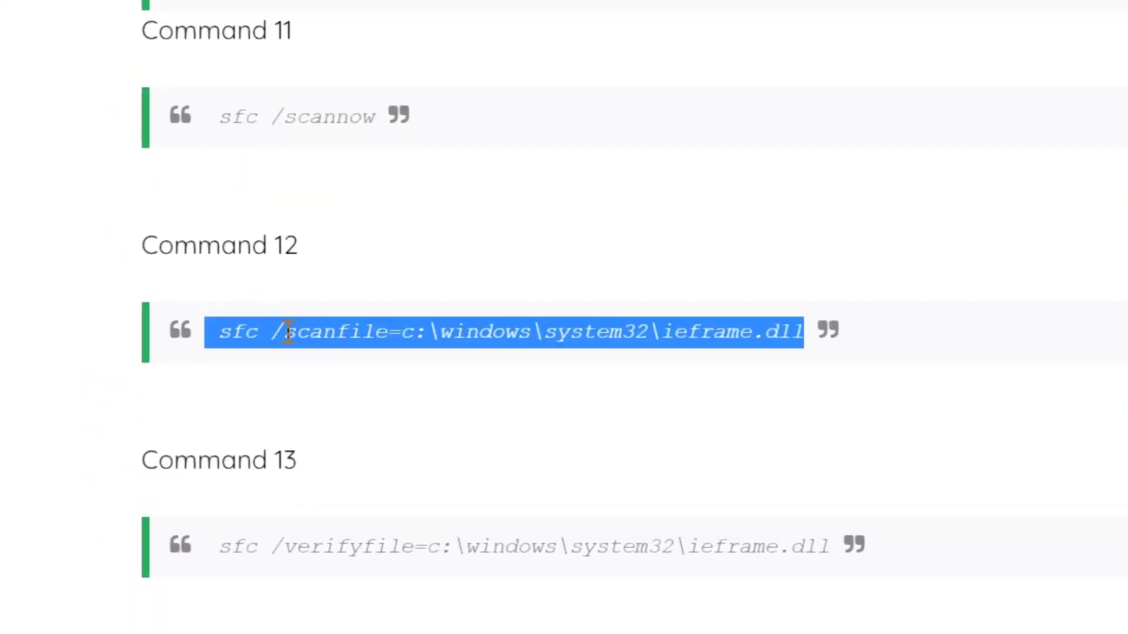
{"action": "right_click", "coordinate": [287, 333]}
{"action": "left_click", "coordinate": [298, 353]}
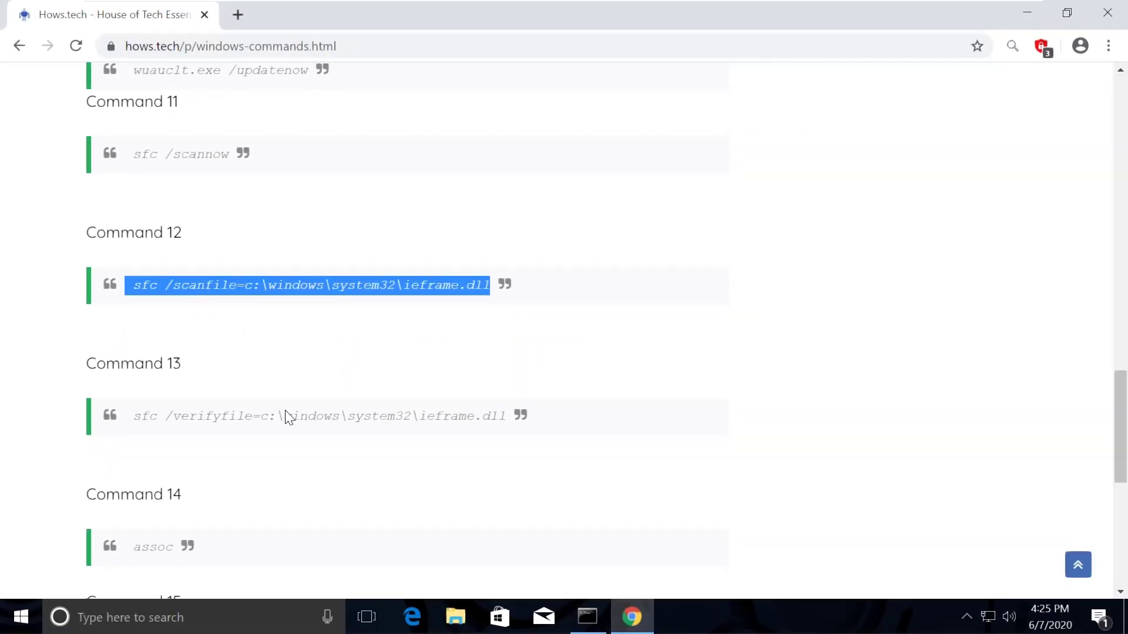
Paste and run the sfc /scanfile ieframe.dll command in the administrator Command Prompt.
{"action": "left_click", "coordinate": [587, 617]}
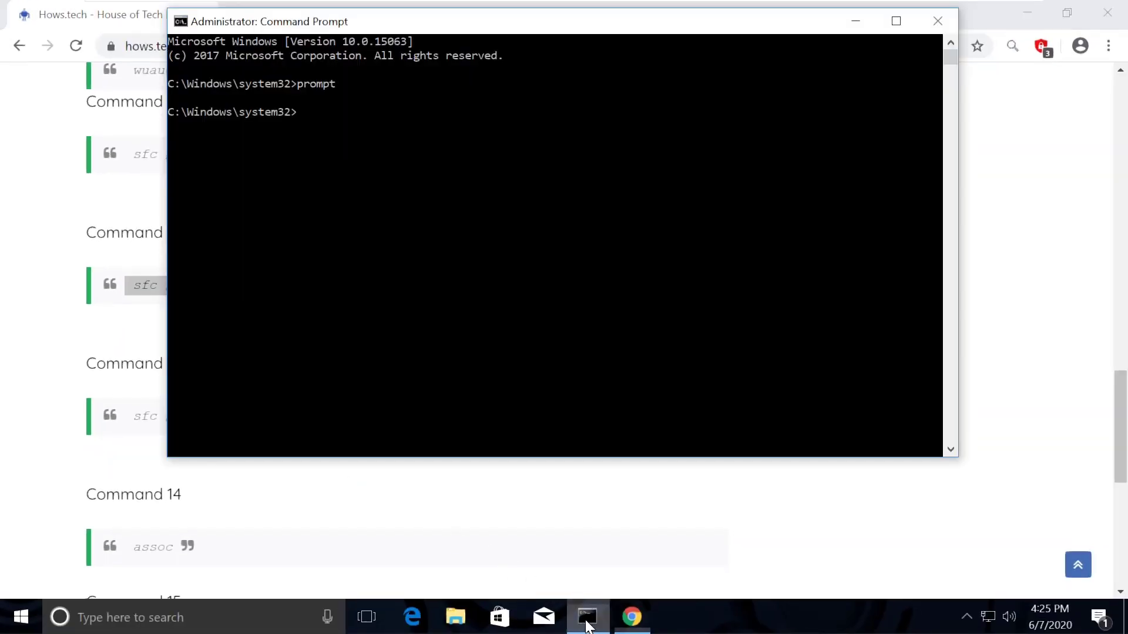
{"action": "right_click", "coordinate": [302, 112]}
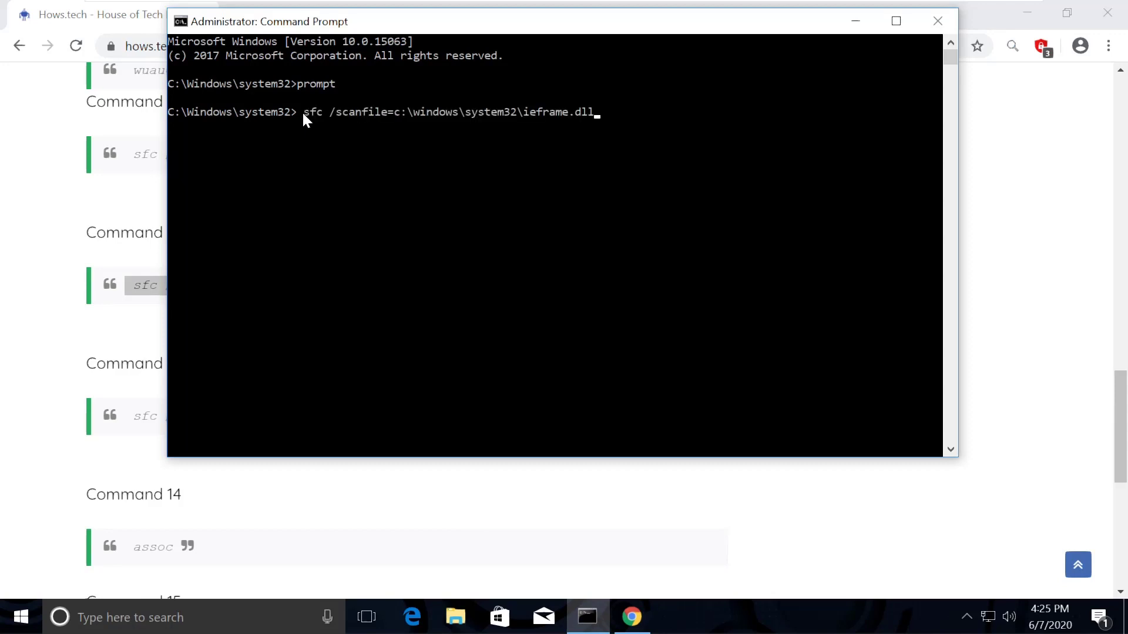
{"action": "key", "text": "Return"}
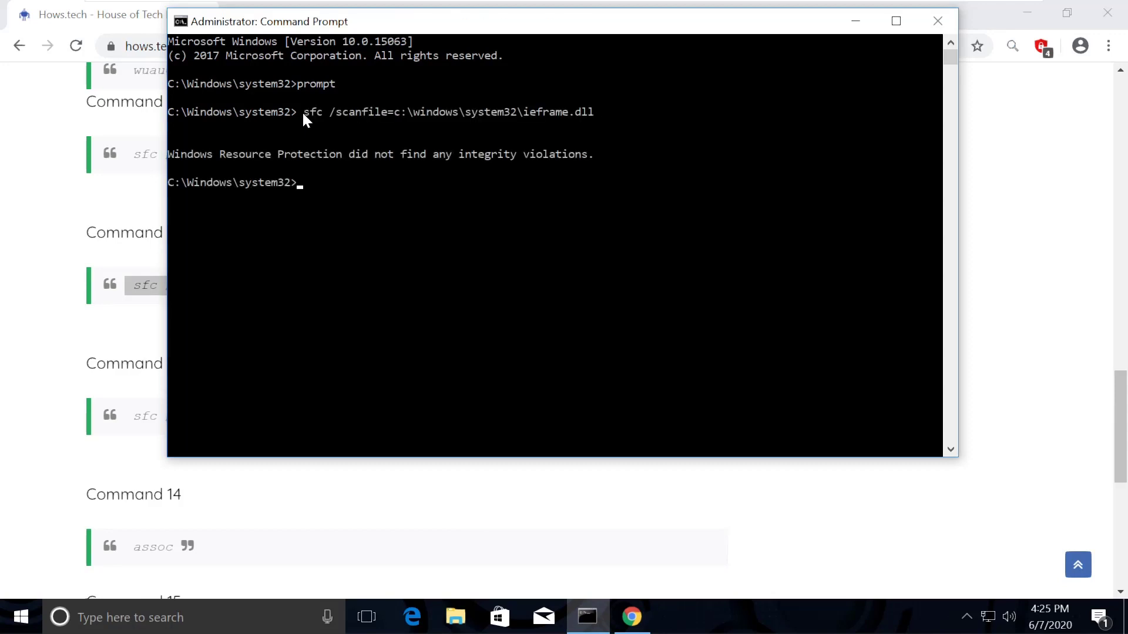
Copy Command 13 and run the sfc /verifyfile check on ieframe.dll in Command Prompt.
{"action": "left_click", "coordinate": [588, 617]}
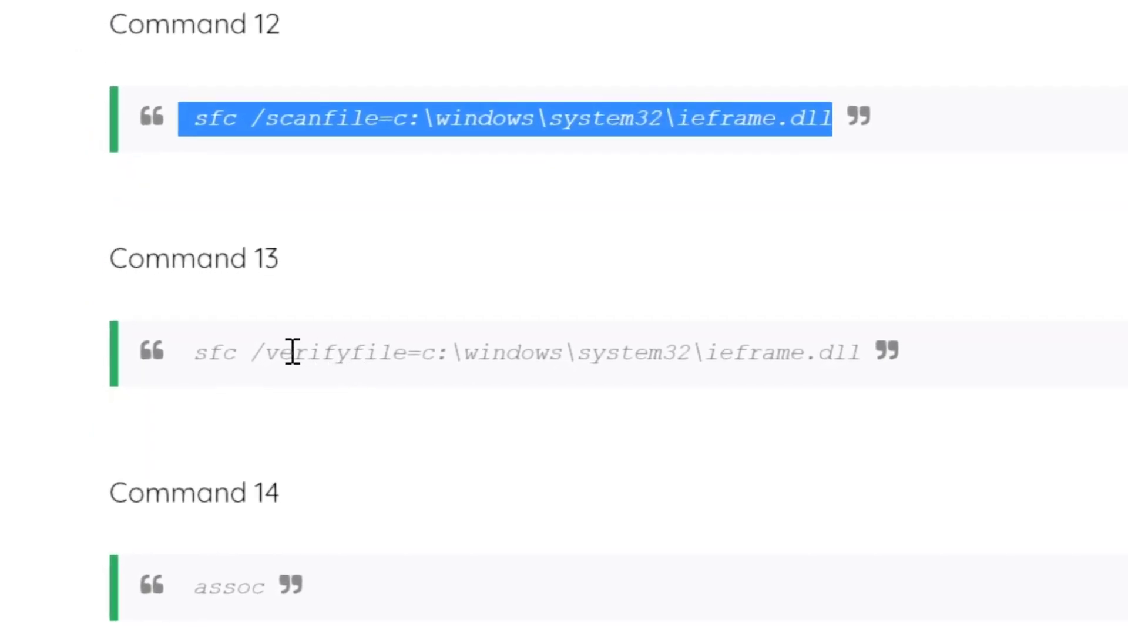
{"action": "triple_click", "coordinate": [259, 352]}
{"action": "right_click", "coordinate": [258, 353]}
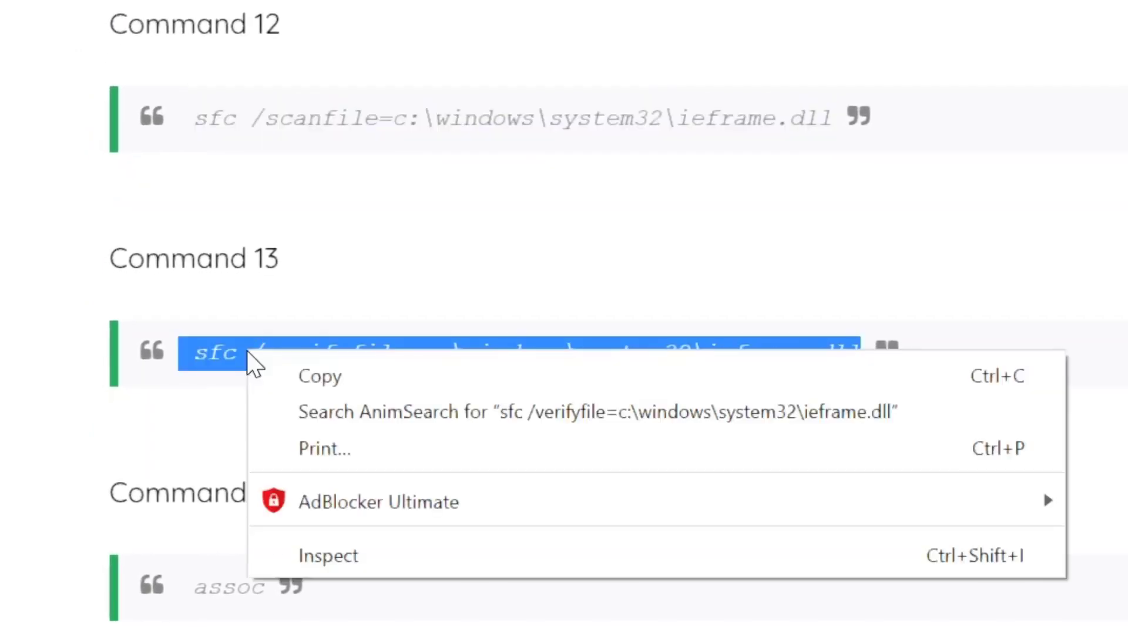
{"action": "left_click", "coordinate": [330, 378]}
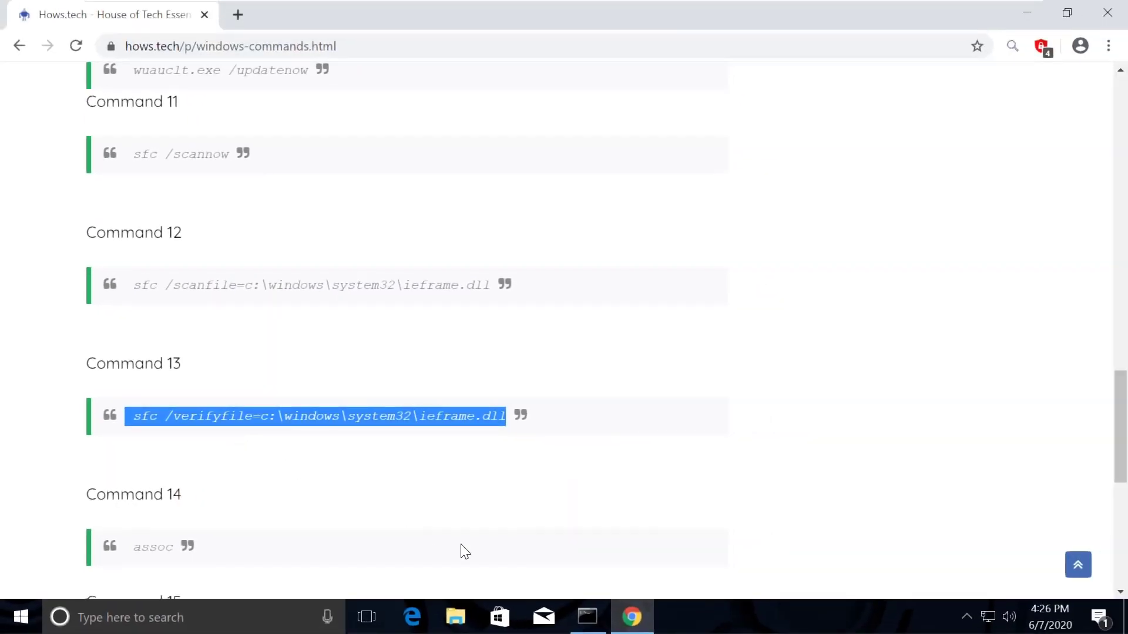
{"action": "left_click", "coordinate": [587, 617]}
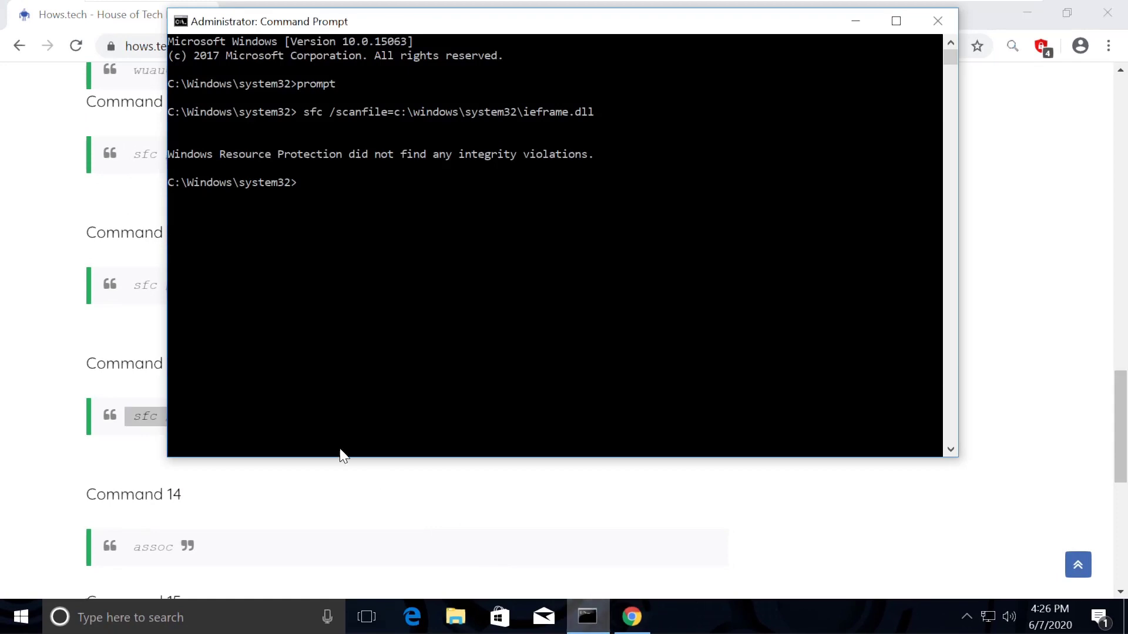
{"action": "right_click", "coordinate": [303, 183]}
{"action": "key", "text": "Return"}
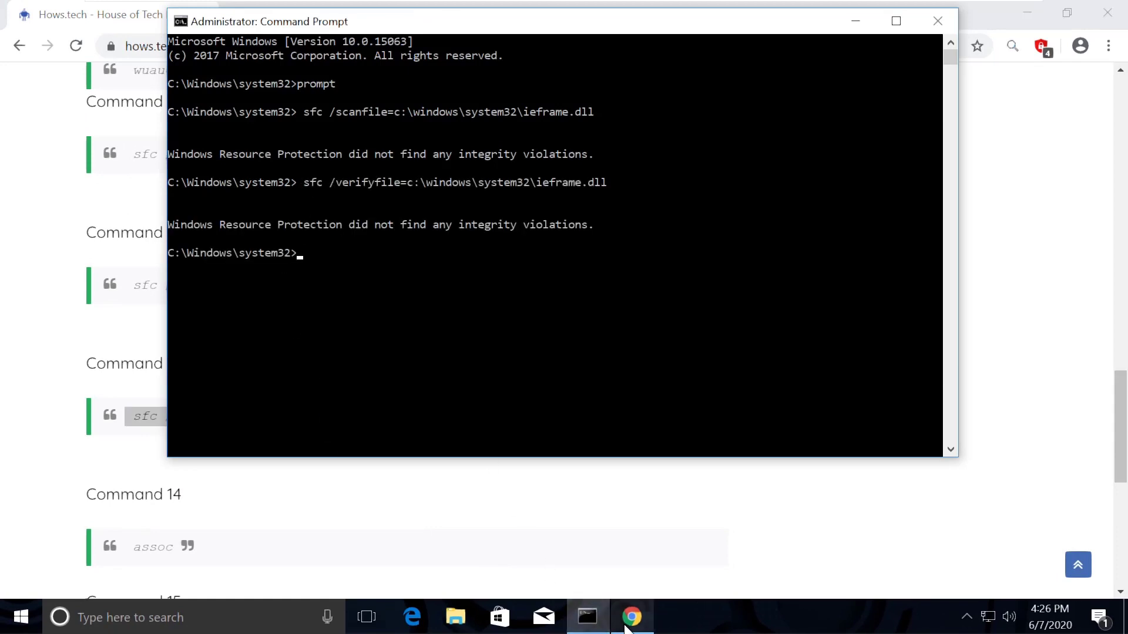
Copy the assoc command from Command 14 and run it in Command Prompt.
{"action": "left_click", "coordinate": [631, 617]}
{"action": "scroll", "coordinate": [395, 477], "scroll_direction": "down", "scroll_amount": 2}
{"action": "double_click", "coordinate": [148, 372]}
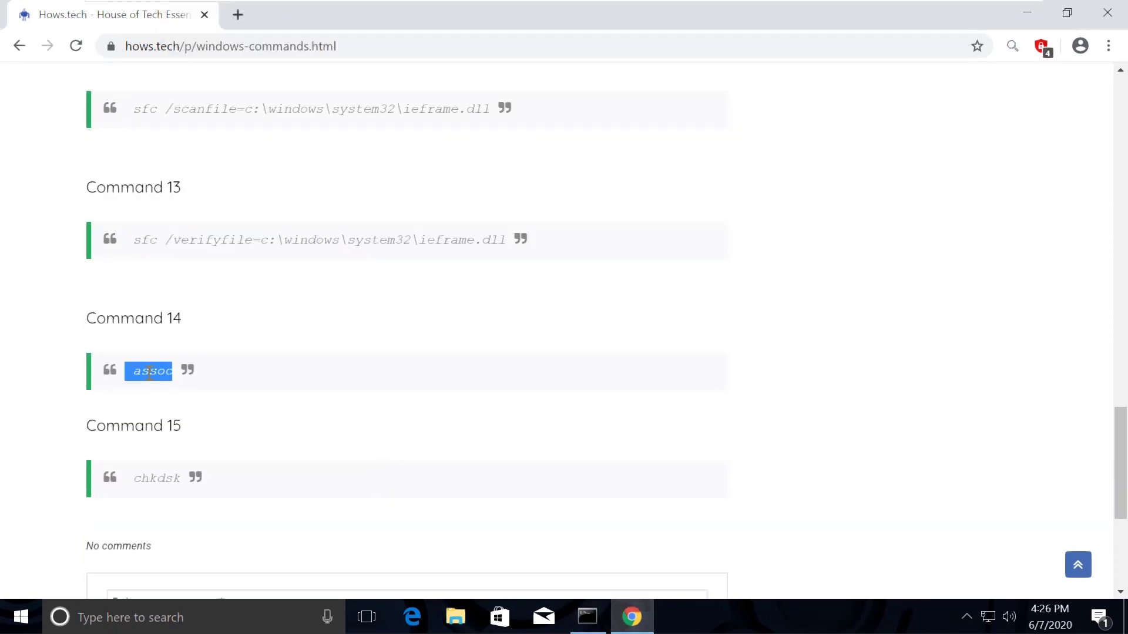
{"action": "right_click", "coordinate": [148, 373]}
{"action": "left_click", "coordinate": [179, 387]}
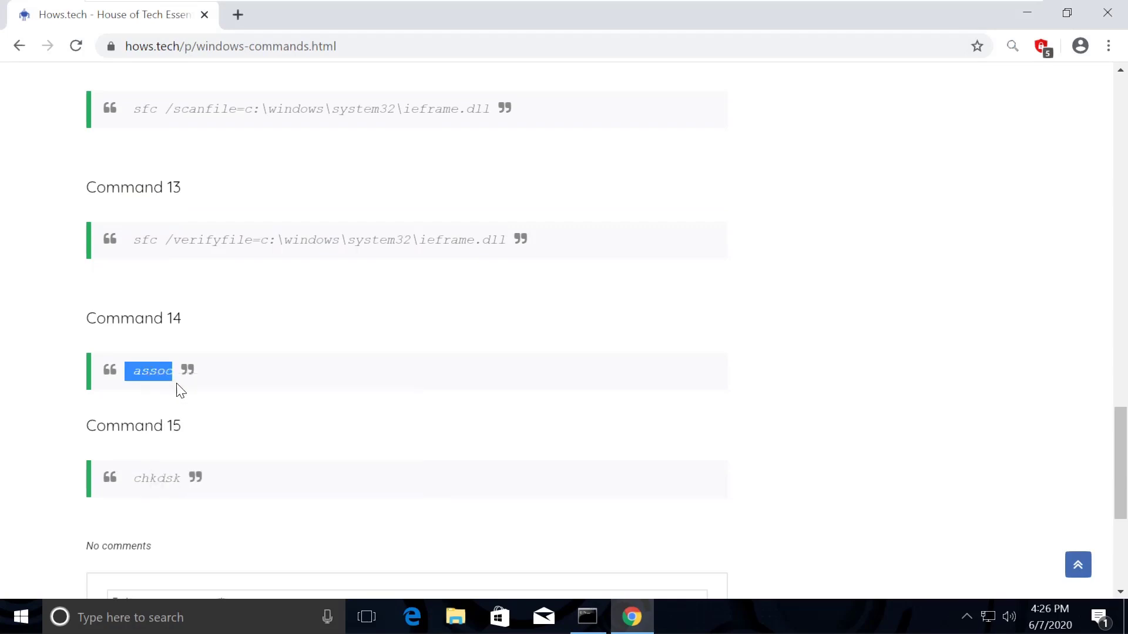
{"action": "left_click", "coordinate": [586, 618]}
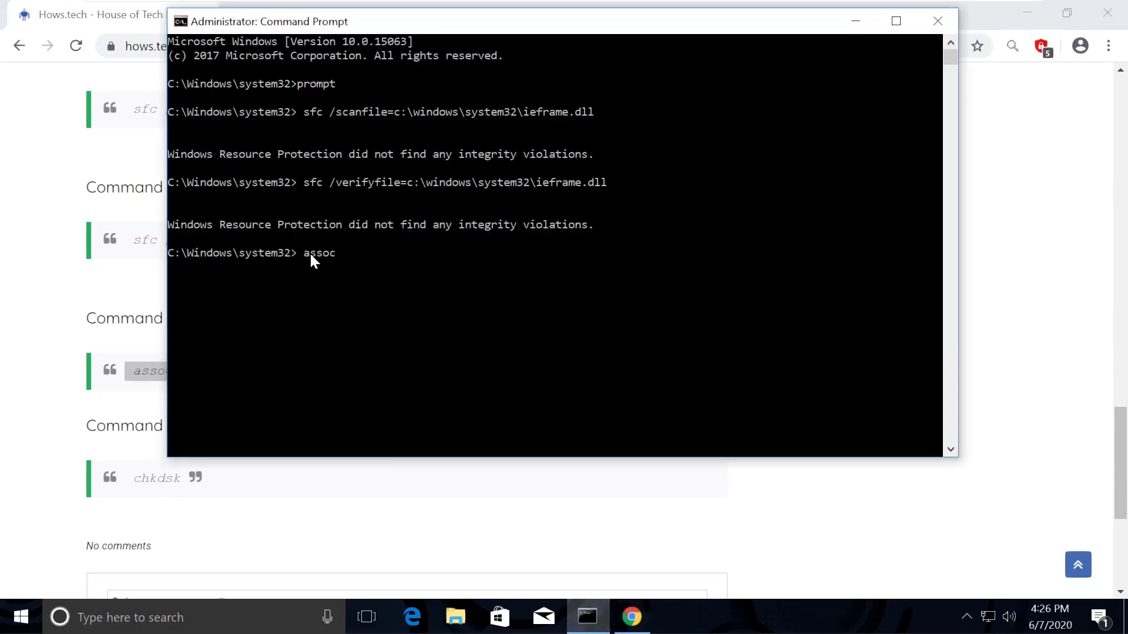
{"action": "key", "text": "Return"}
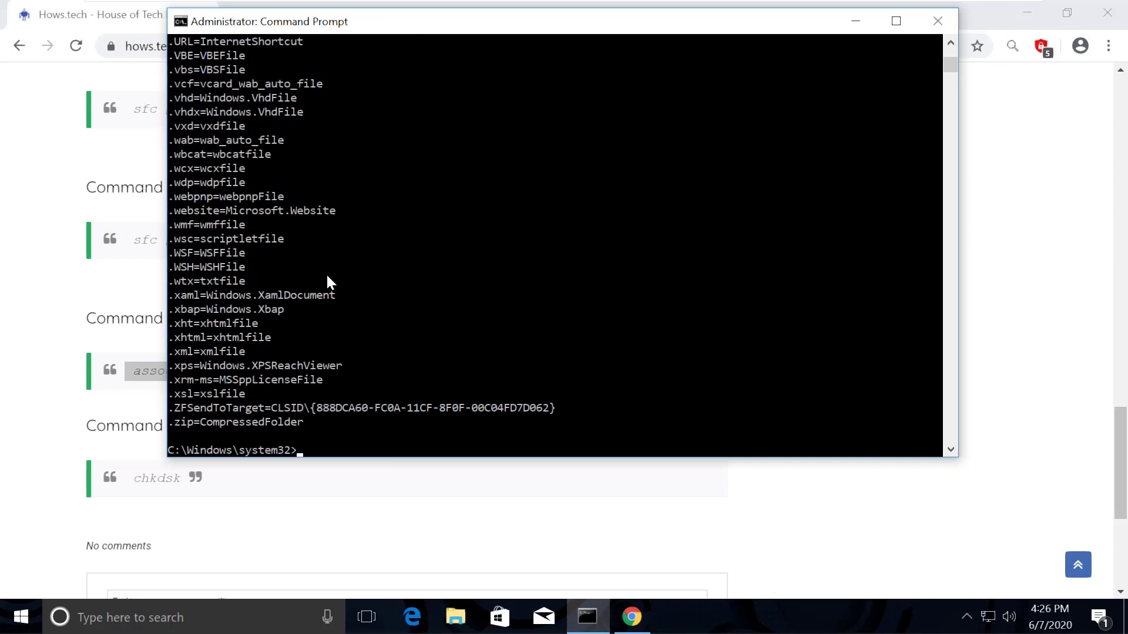
{"action": "scroll", "coordinate": [325, 272], "scroll_direction": "down", "scroll_amount": 4}
{"action": "scroll", "coordinate": [325, 272], "scroll_direction": "down", "scroll_amount": 1}
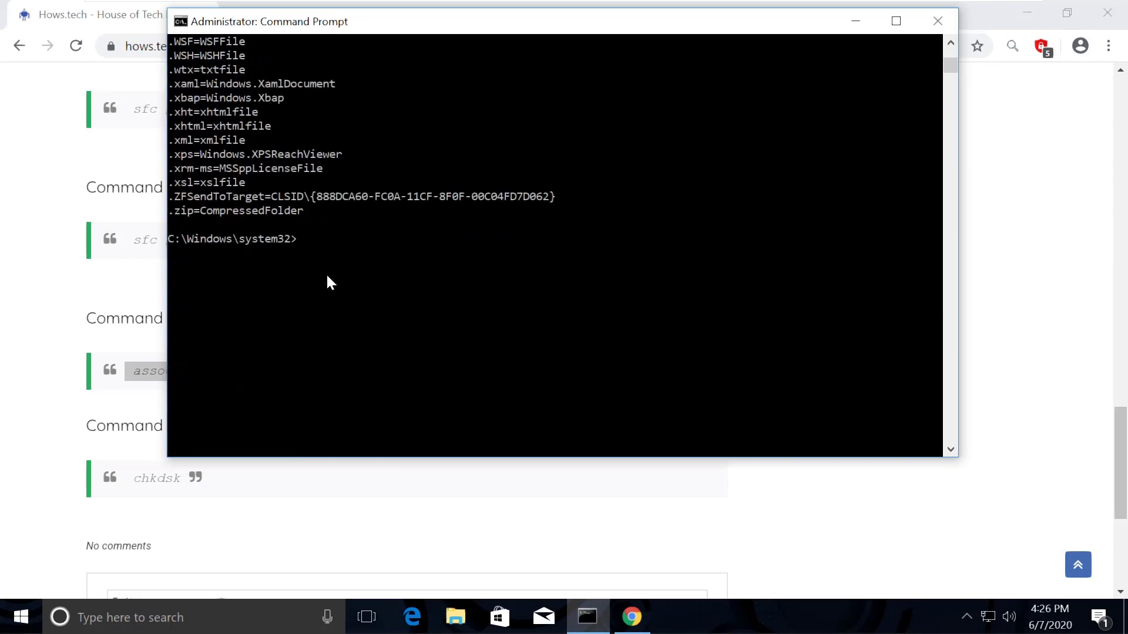
Copy chkdsk from Command 15 and run it in Command Prompt.
{"action": "left_click", "coordinate": [631, 617]}
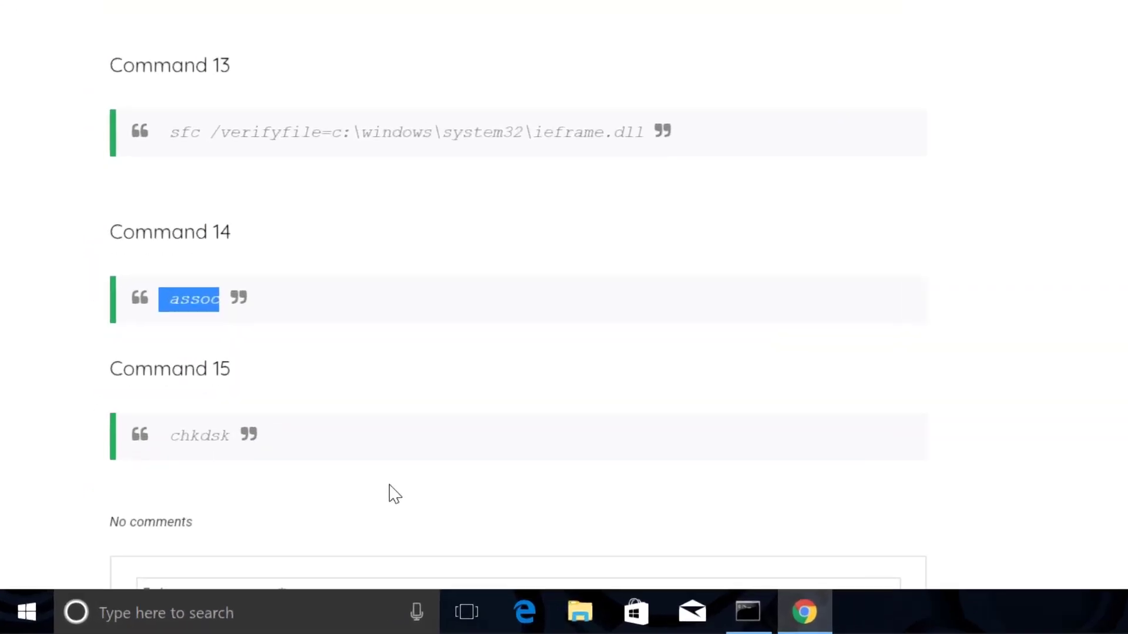
{"action": "double_click", "coordinate": [206, 429]}
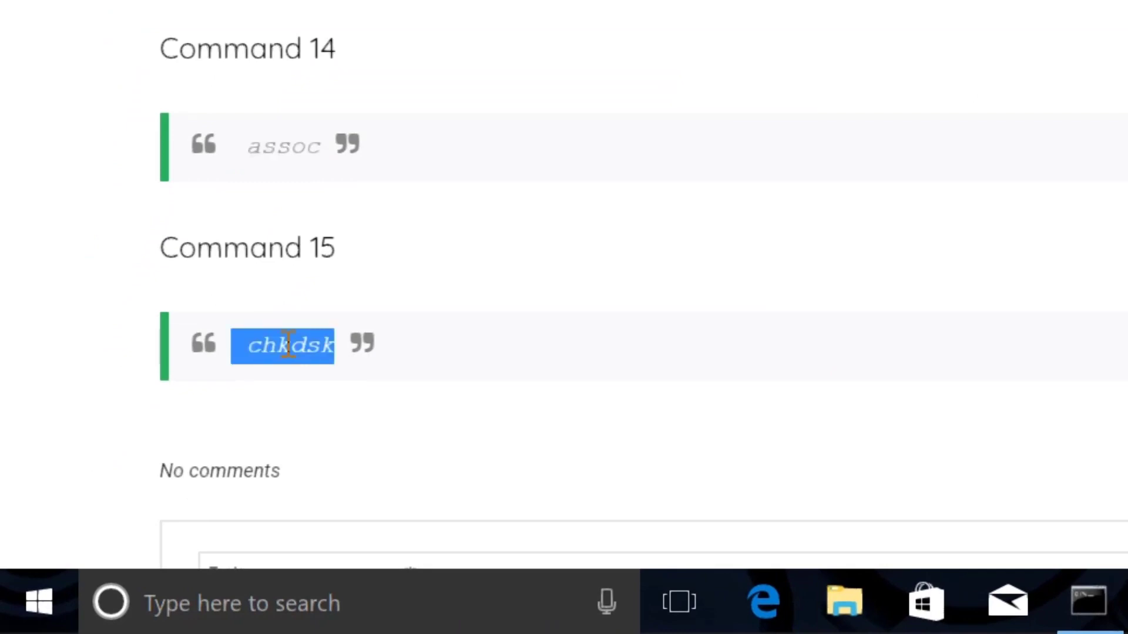
{"action": "right_click", "coordinate": [288, 344]}
{"action": "left_click", "coordinate": [366, 195]}
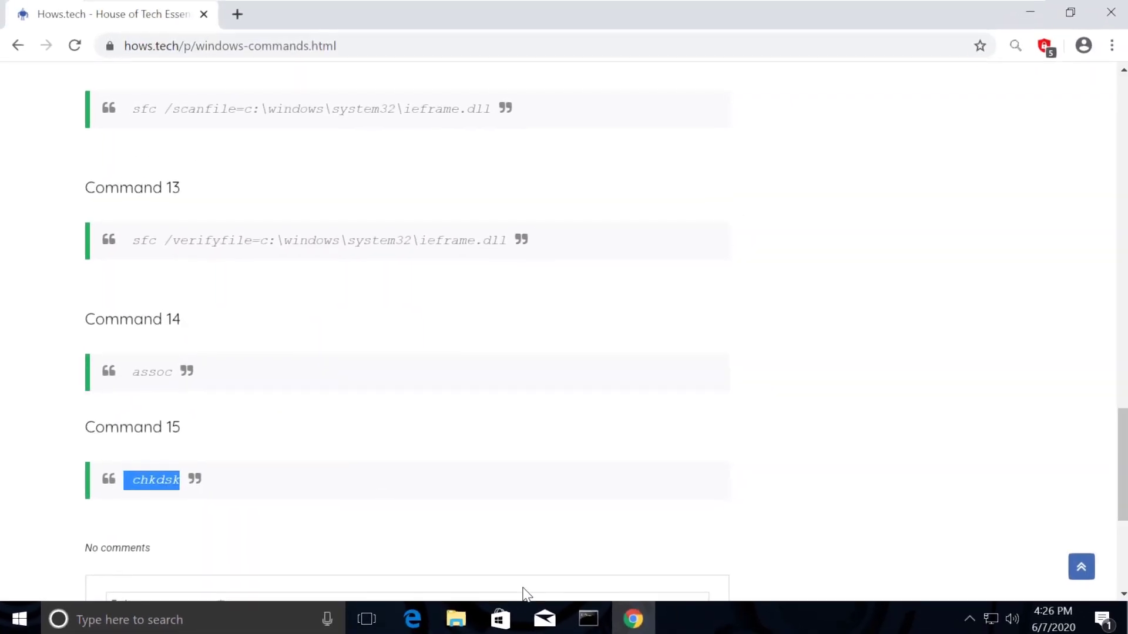
{"action": "left_click", "coordinate": [590, 622]}
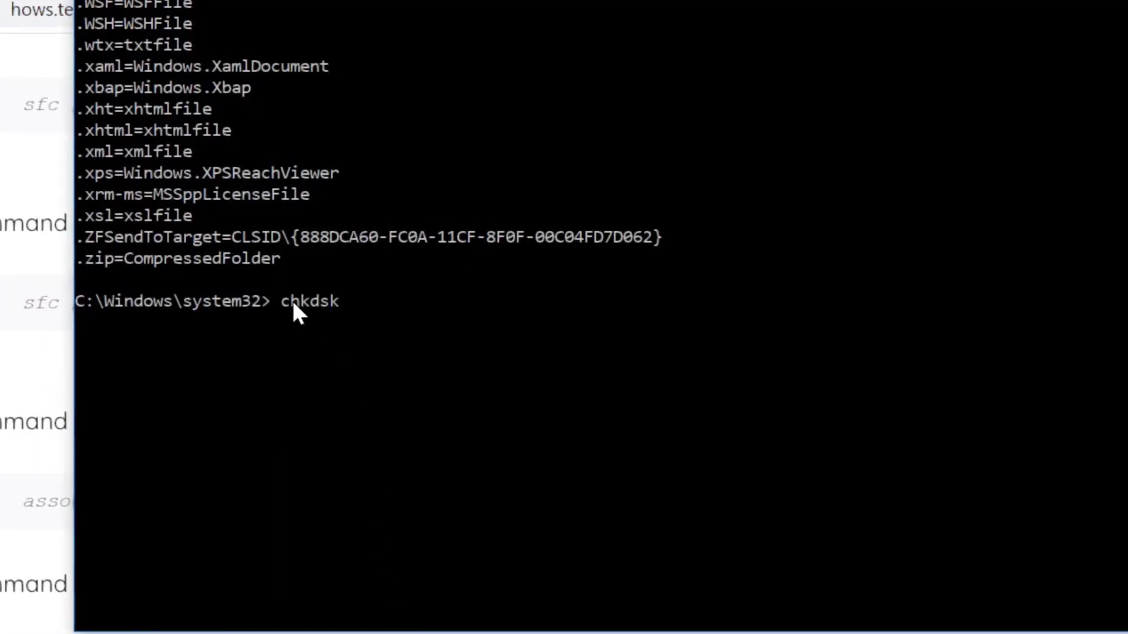
{"action": "key", "text": "Return"}
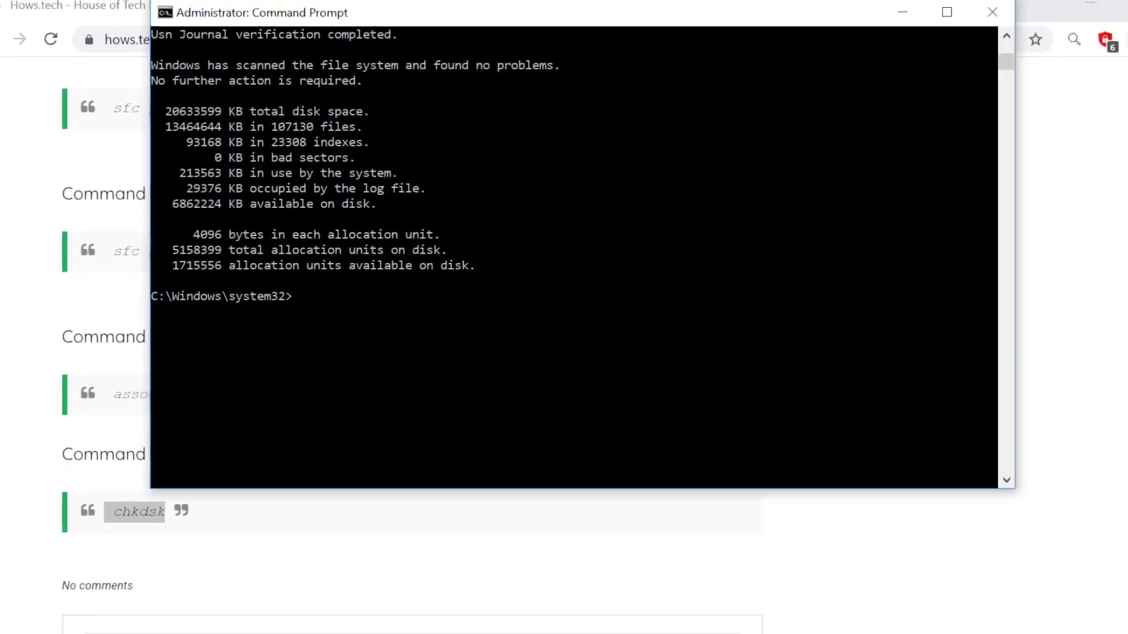
Copy sfc /scannow from Command 11 and run it in the elevated Command Prompt.
{"action": "left_click", "coordinate": [631, 617]}
{"action": "scroll", "coordinate": [352, 459], "scroll_direction": "up", "scroll_amount": 4}
{"action": "scroll", "coordinate": [331, 436], "scroll_direction": "up", "scroll_amount": 1}
{"action": "scroll", "coordinate": [265, 434], "scroll_direction": "down", "scroll_amount": 2}
{"action": "triple_click", "coordinate": [183, 418]}
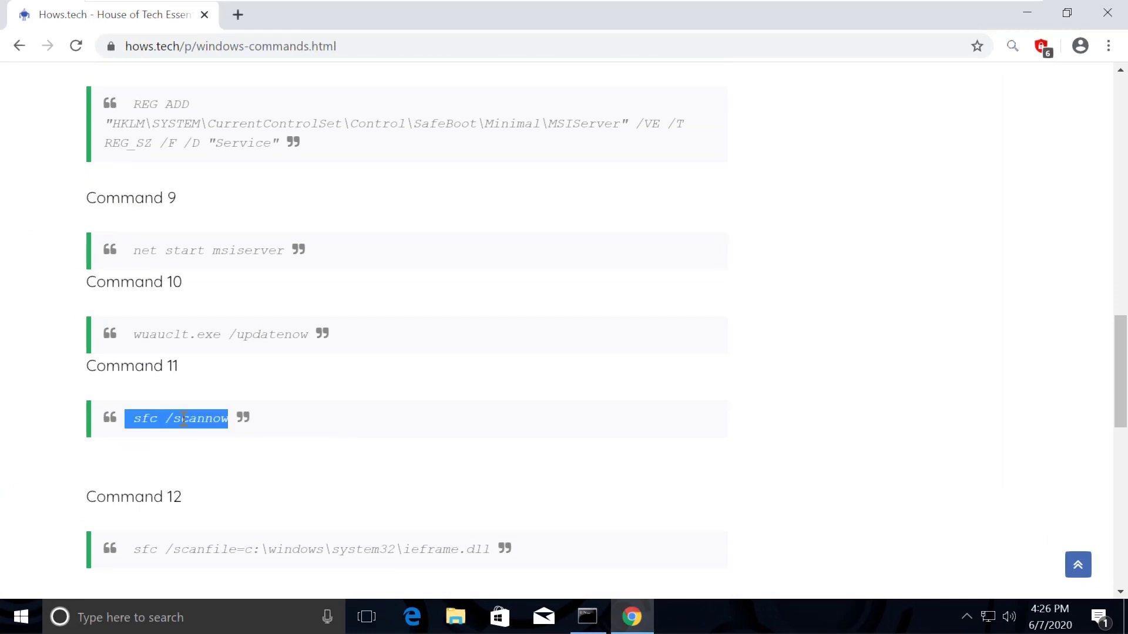
{"action": "right_click", "coordinate": [182, 419]}
{"action": "left_click", "coordinate": [246, 436]}
{"action": "left_click", "coordinate": [588, 620]}
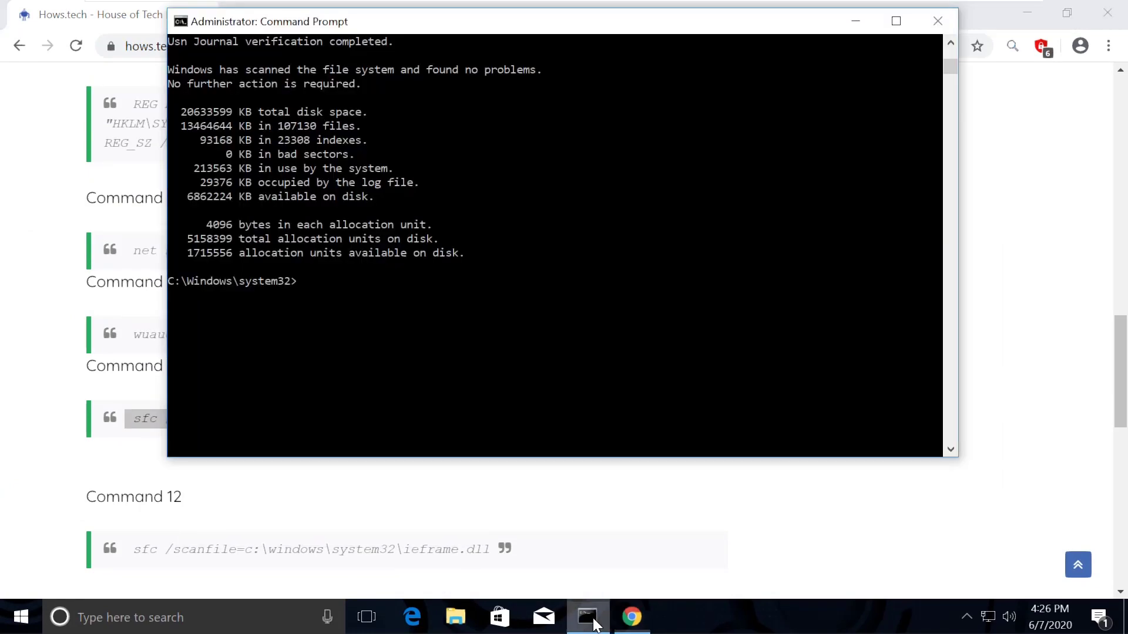
{"action": "right_click", "coordinate": [300, 282]}
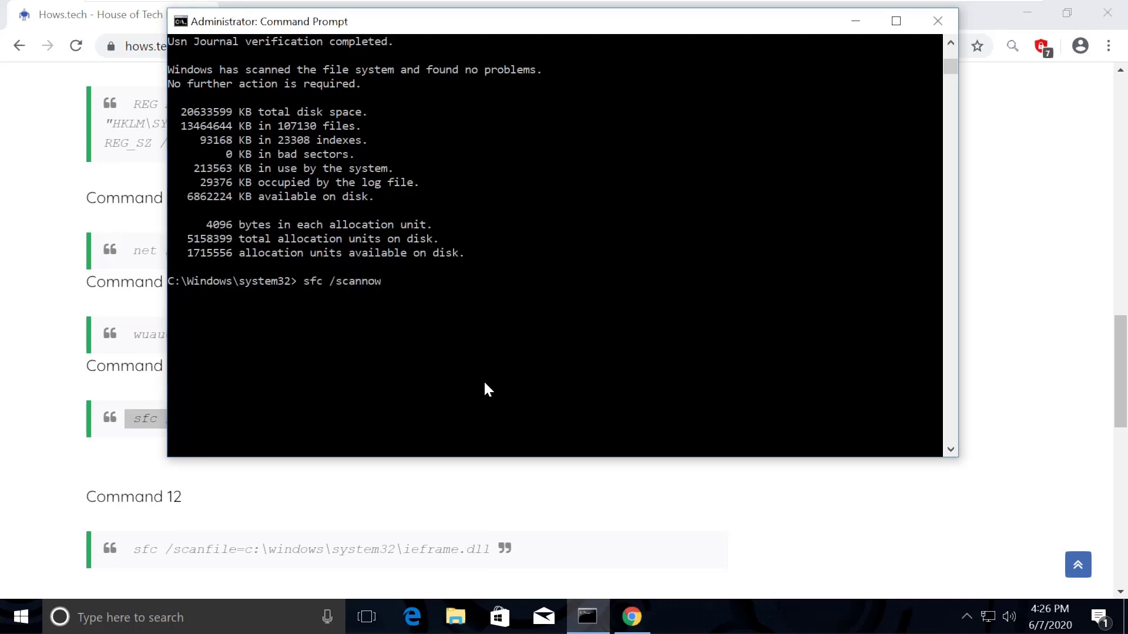
{"action": "key", "text": "Return"}
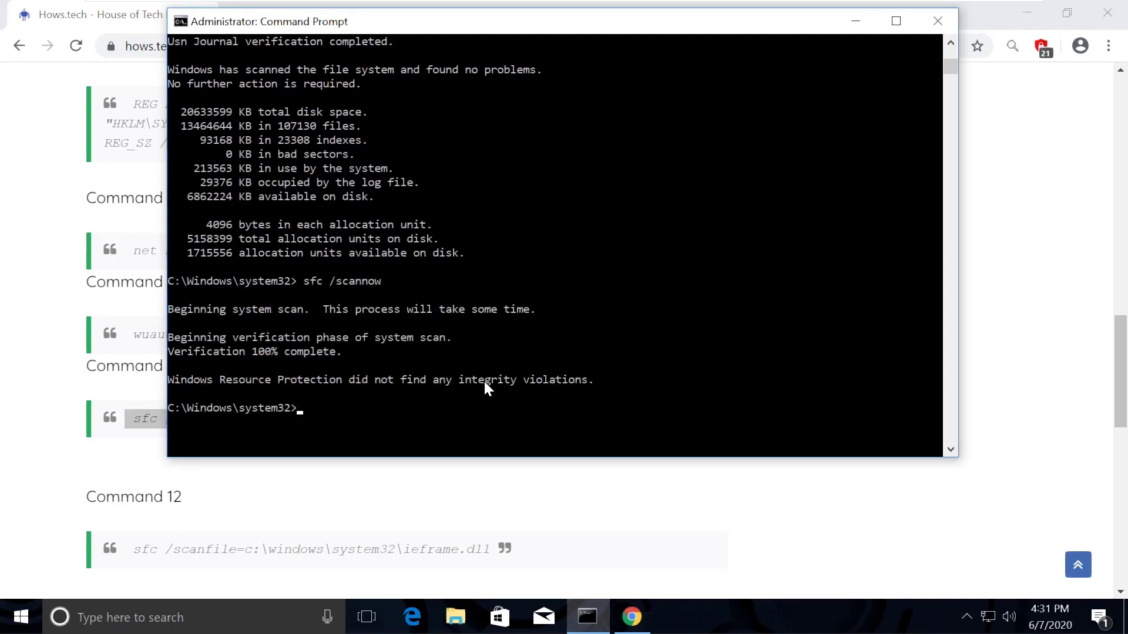
{"action": "type", "text": "exit"}
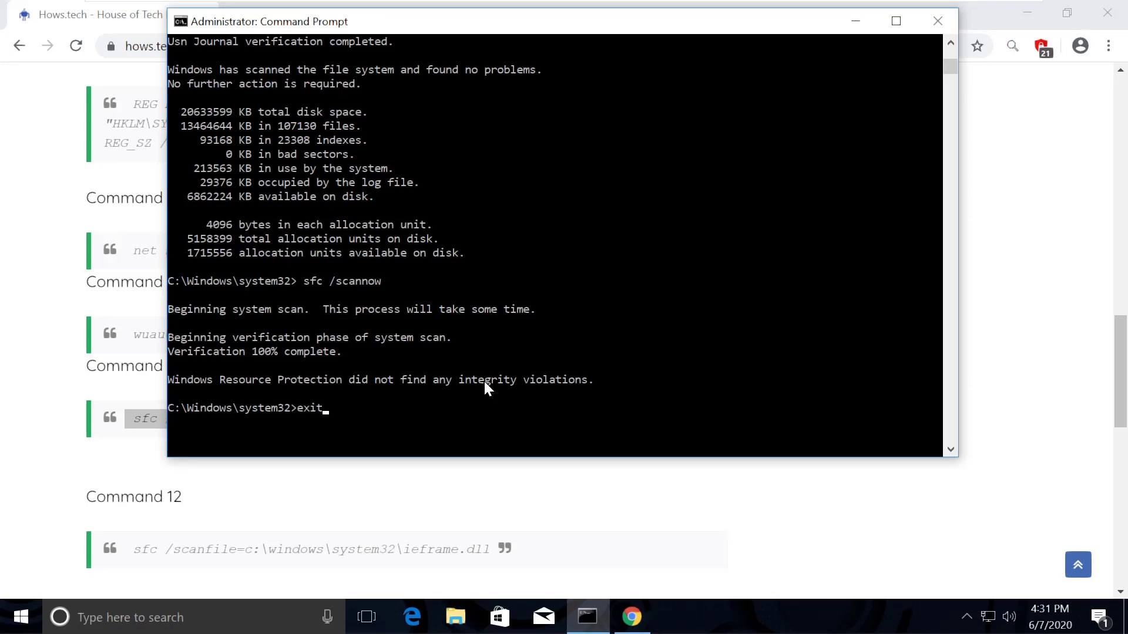